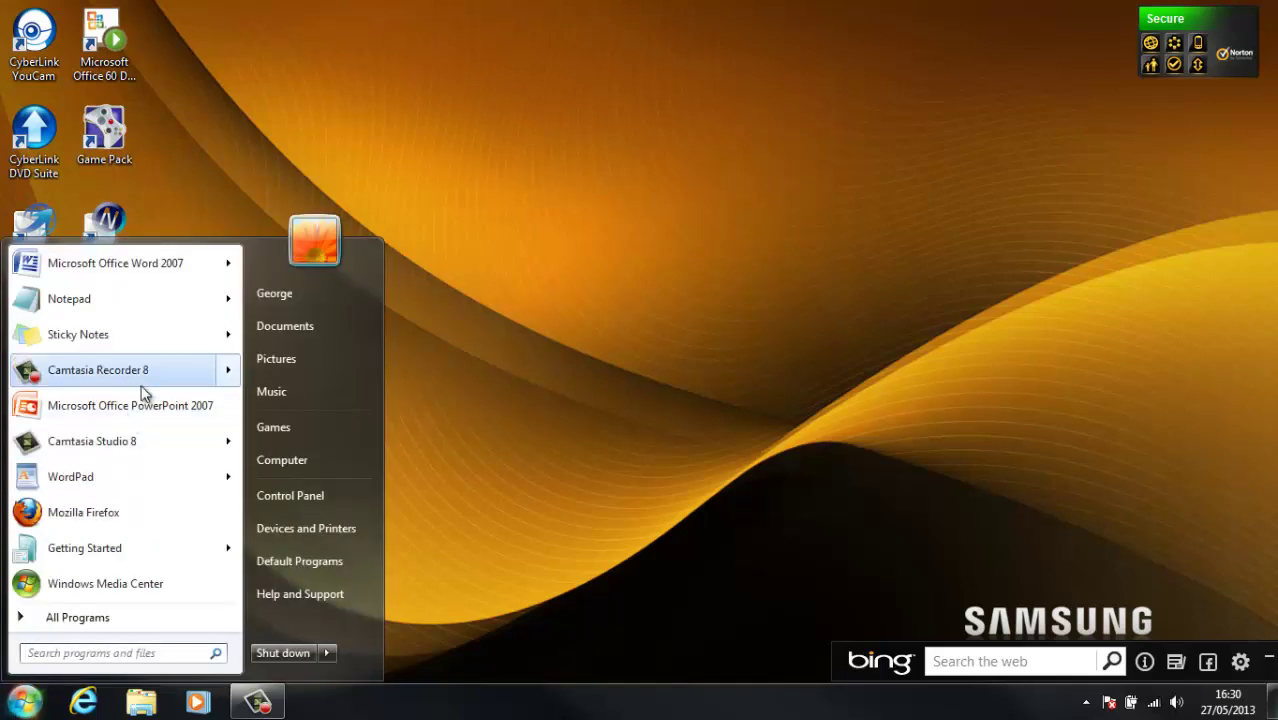
- Search the installed programs for excel and open Microsoft Office Excel 2007
click(145, 618)
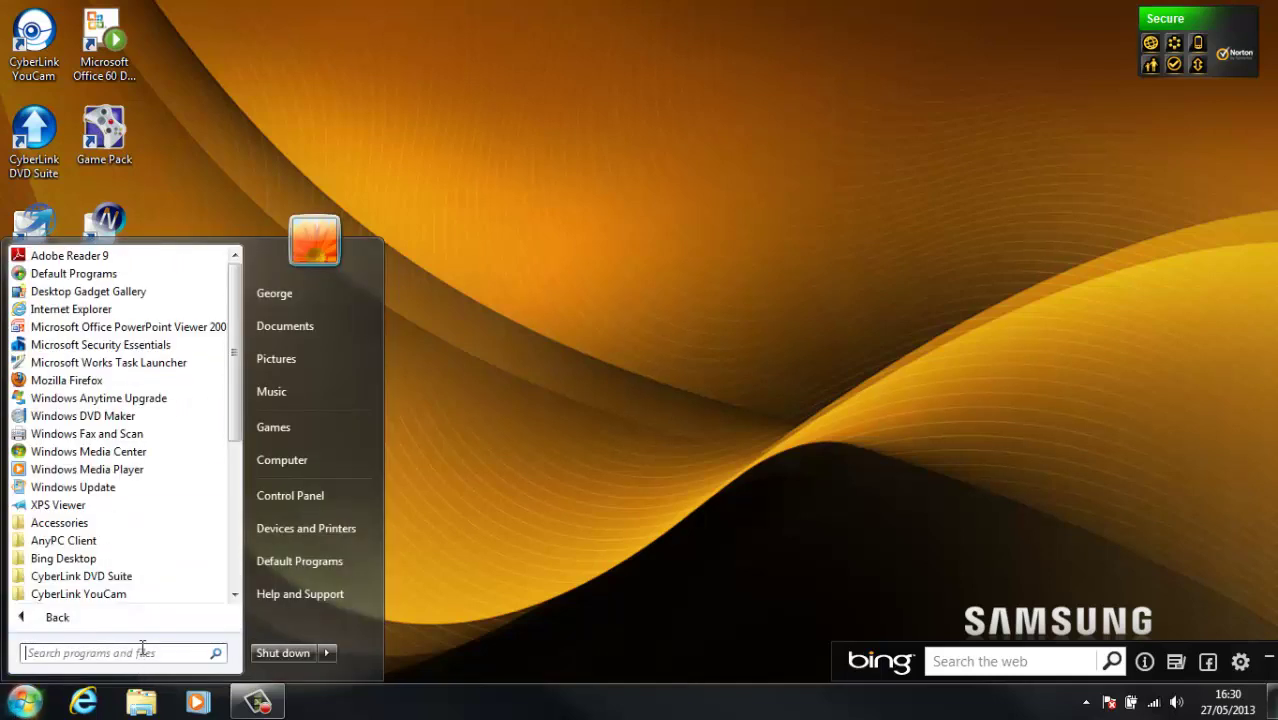
text(exce)
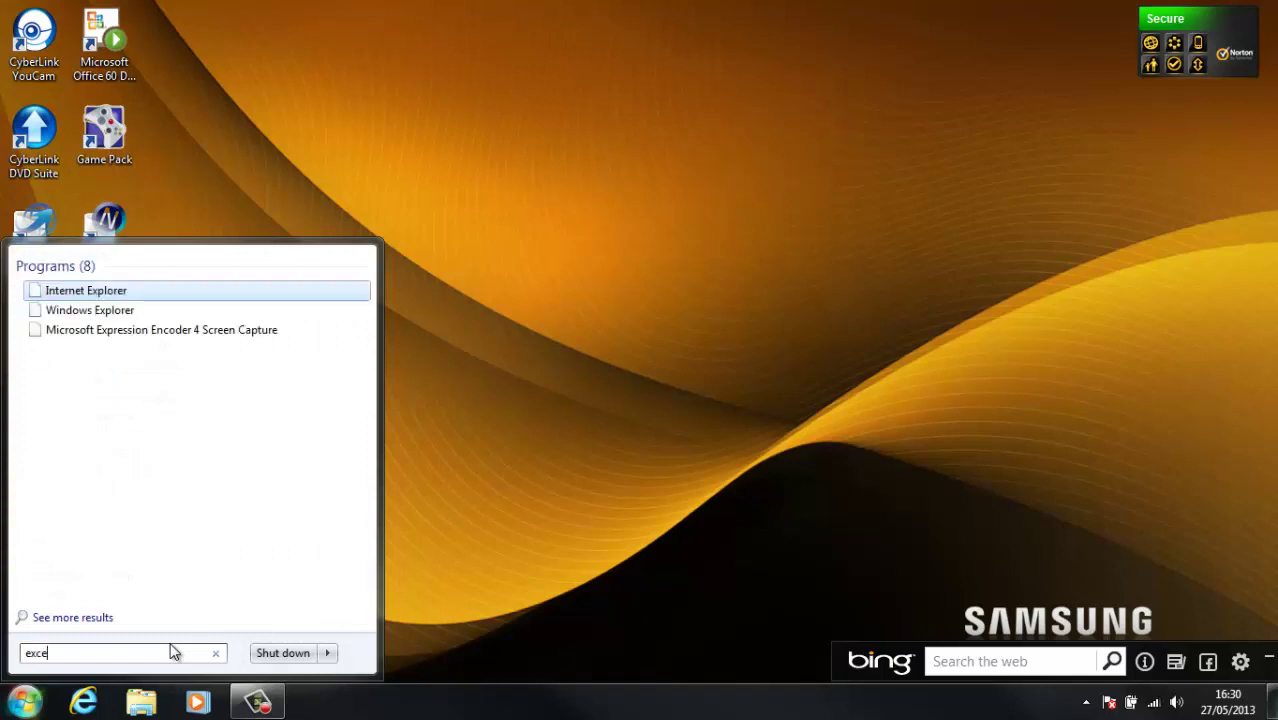
text(l)
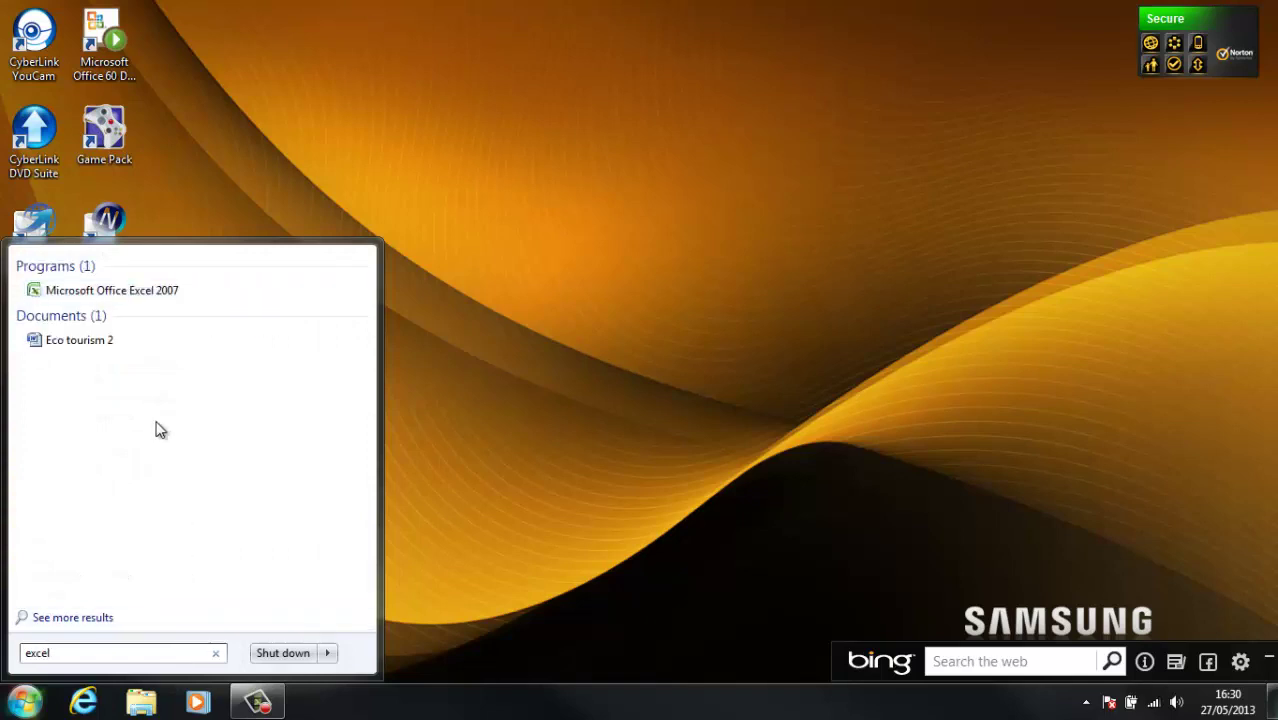
click(133, 292)
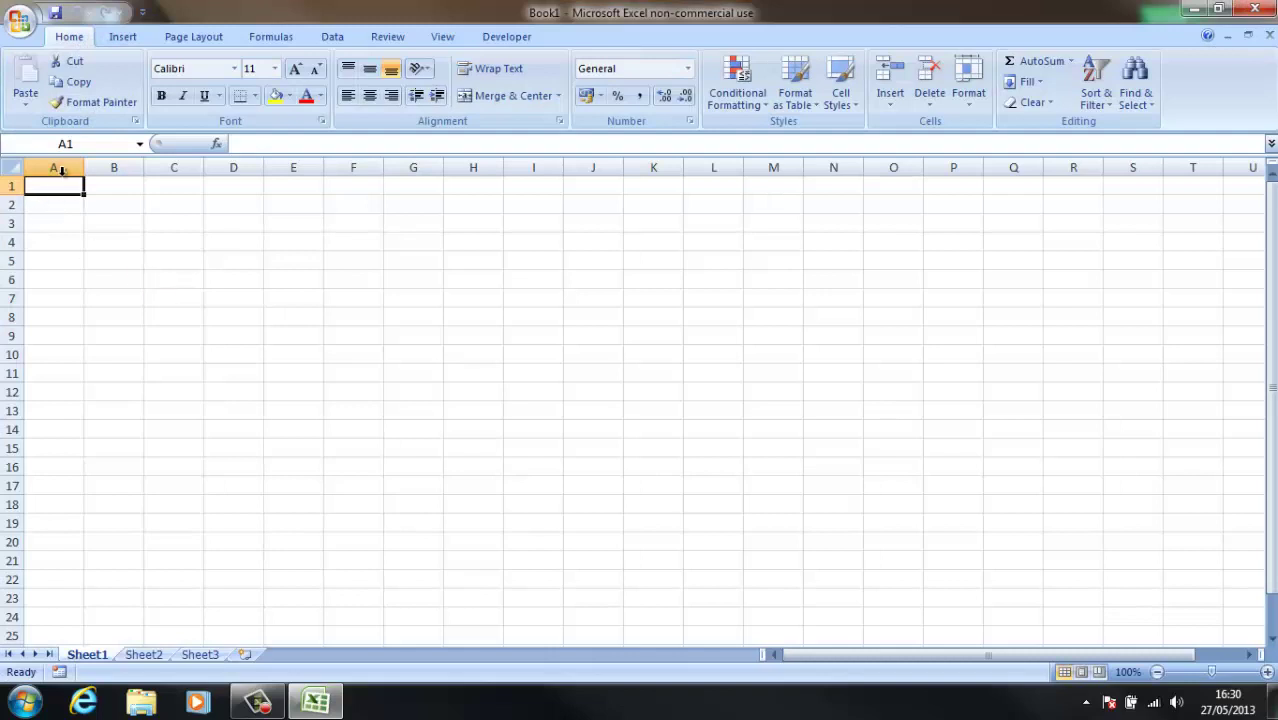
- Merge and center cells A1:D2 and enter the title "Quiz"
click(60, 170)
click(88, 188)
drag(74, 187, 248, 204)
click(521, 95)
text(Quiz)
click(410, 218)
- Middle-align the Quiz title vertically and increase its font size to 16
click(226, 198)
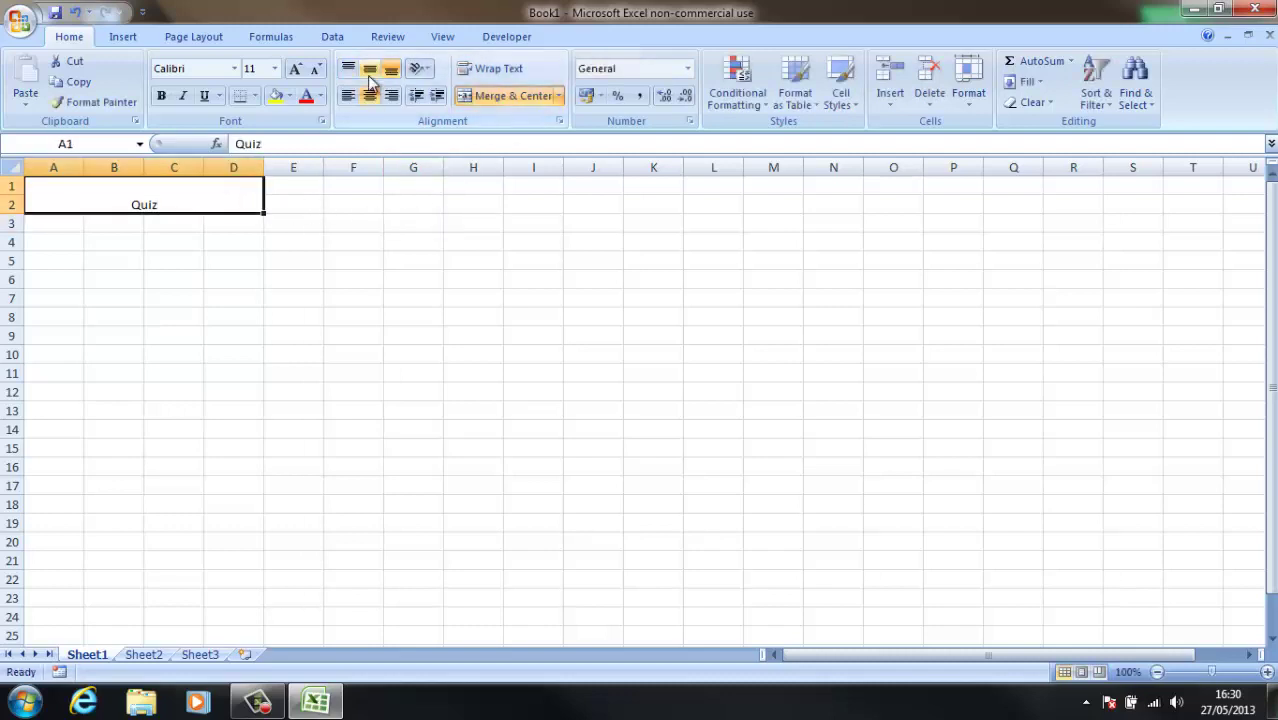
click(369, 68)
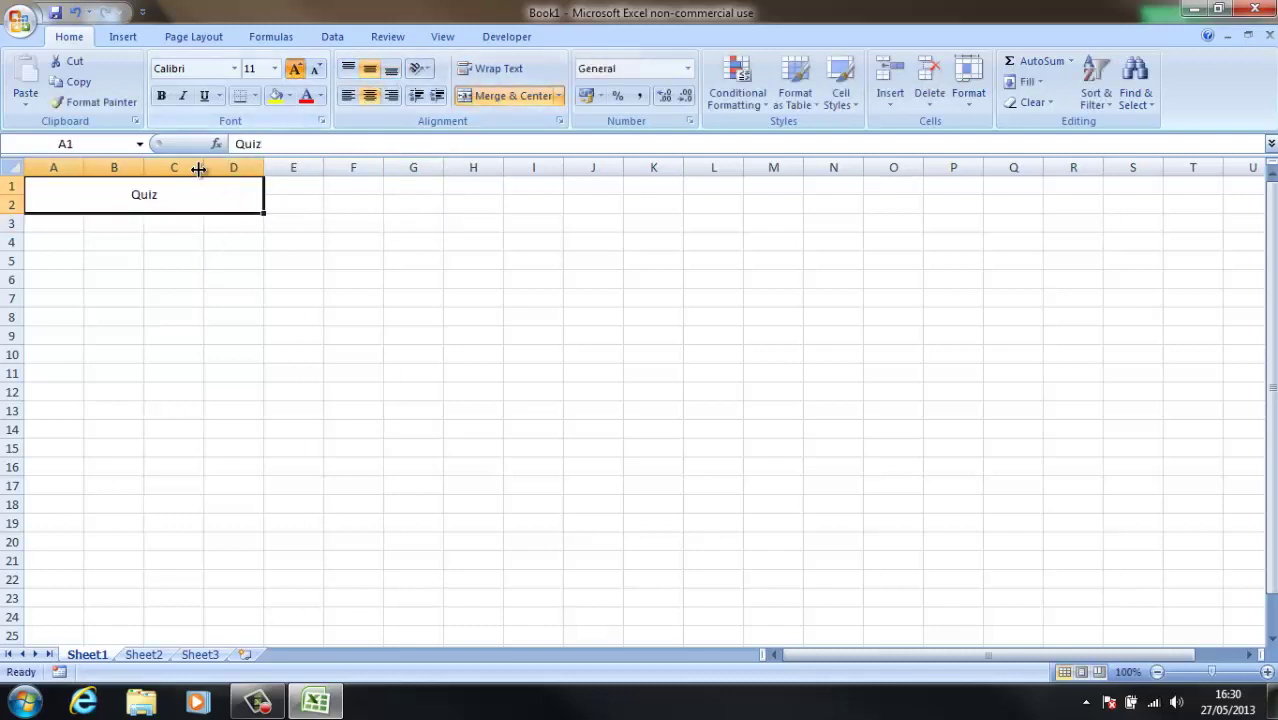
click(195, 240)
click(194, 196)
- Merge and center cells A4:B4 and enter the heading "Question 1"
drag(70, 245, 114, 242)
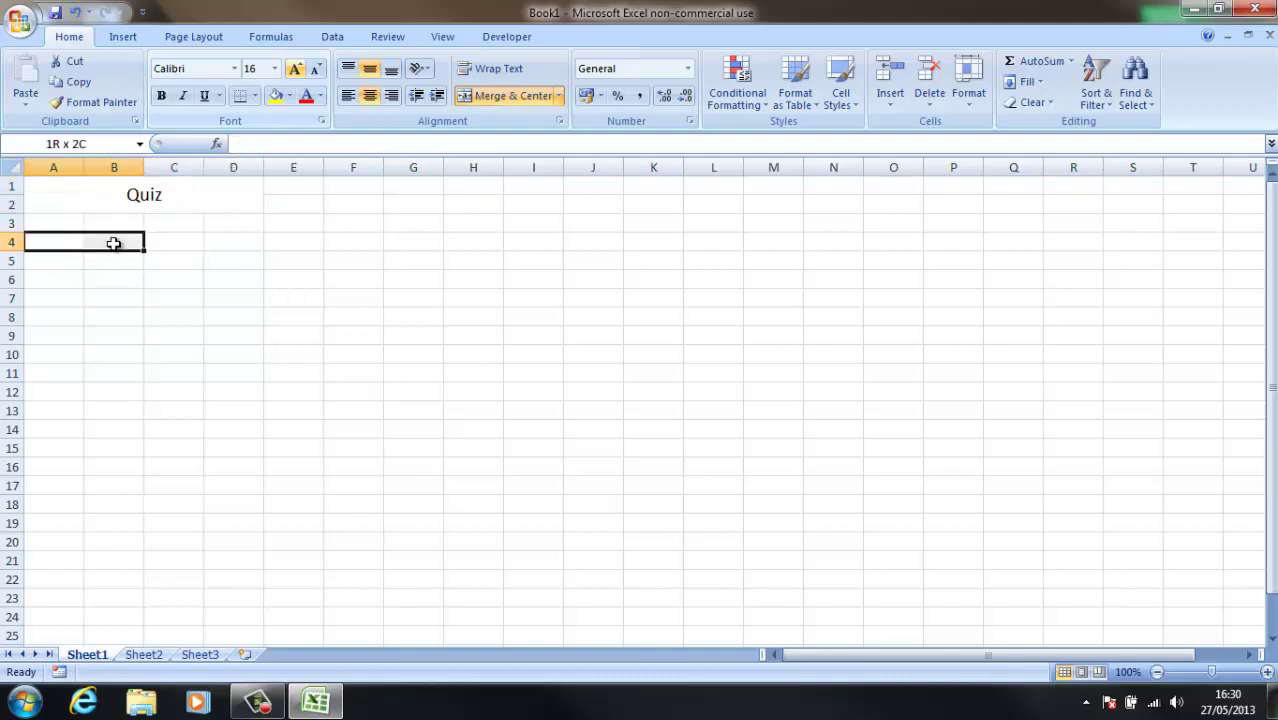
click(512, 104)
text(Que)
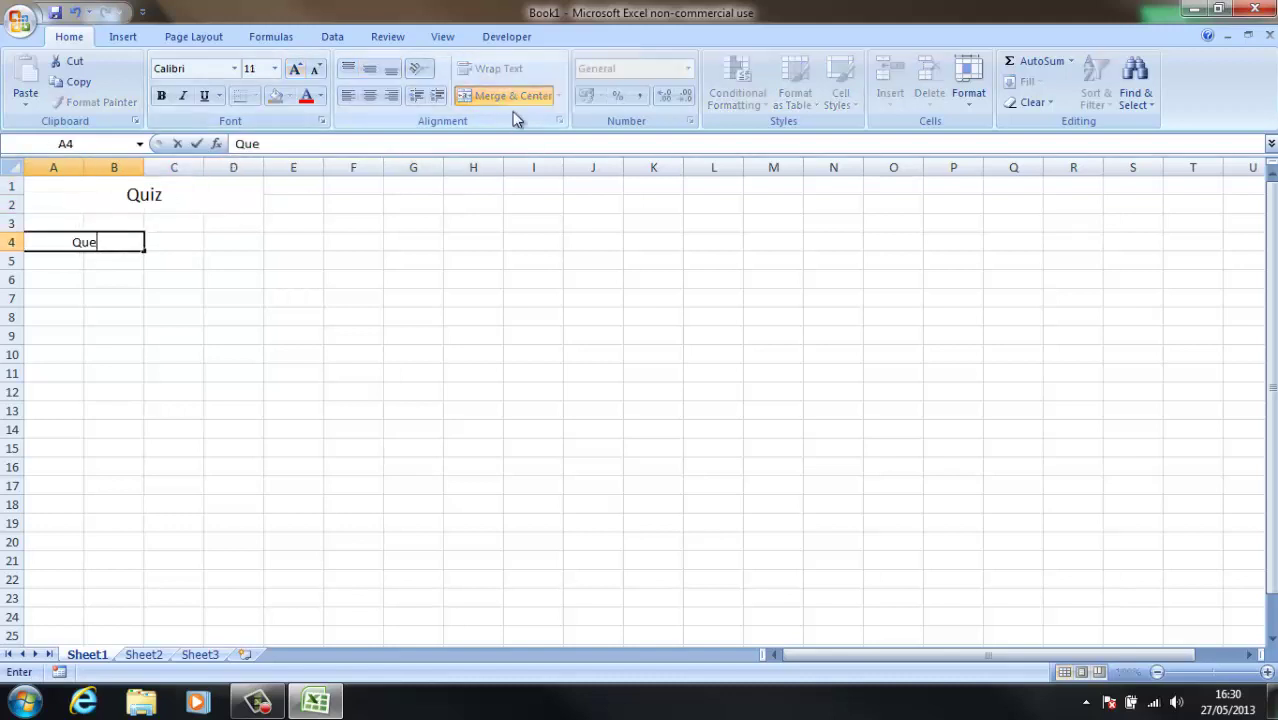
text(stion 1)
- Merge and center cells K3:L3 and enter the heading "Answers here"
drag(662, 226, 696, 224)
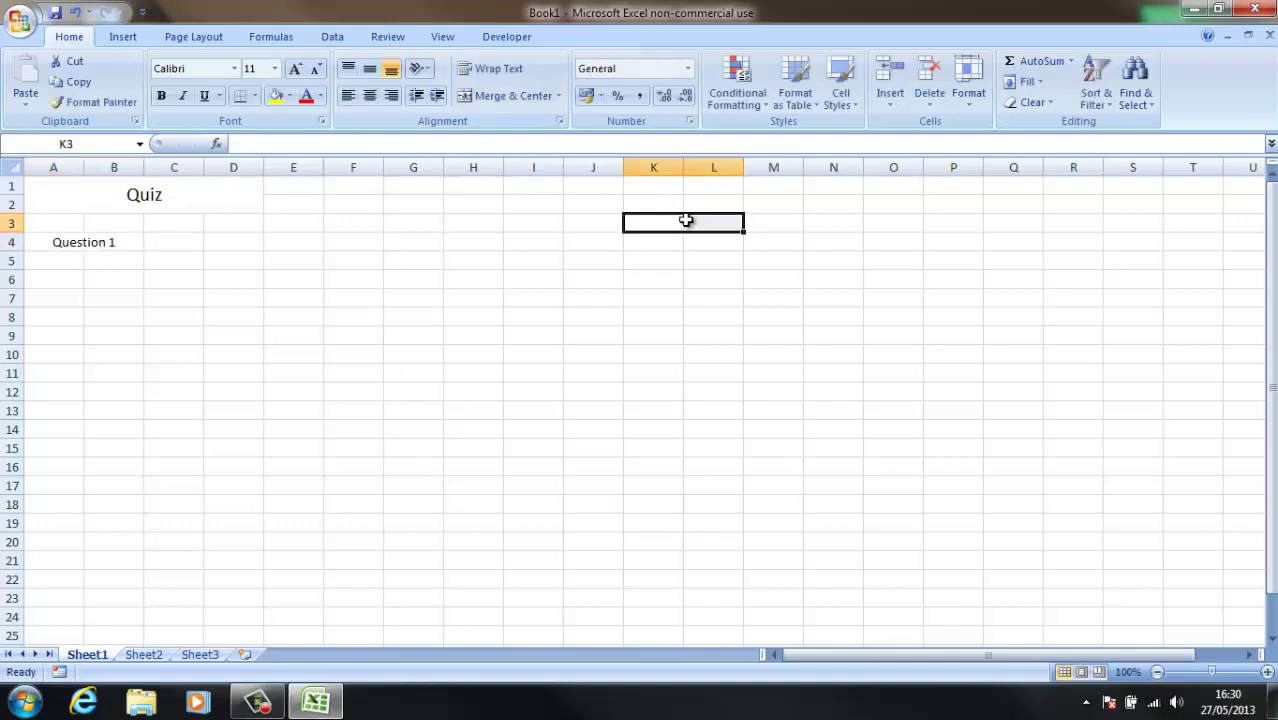
click(492, 92)
text(Answers here)
key(Return)
- Merge K4:L4 and K5:L5 into two answer cells and fill both with yellow
mouse_move(709, 244)
mouse_down()
mouse_move(721, 279)
mouse_move(716, 259)
mouse_up()
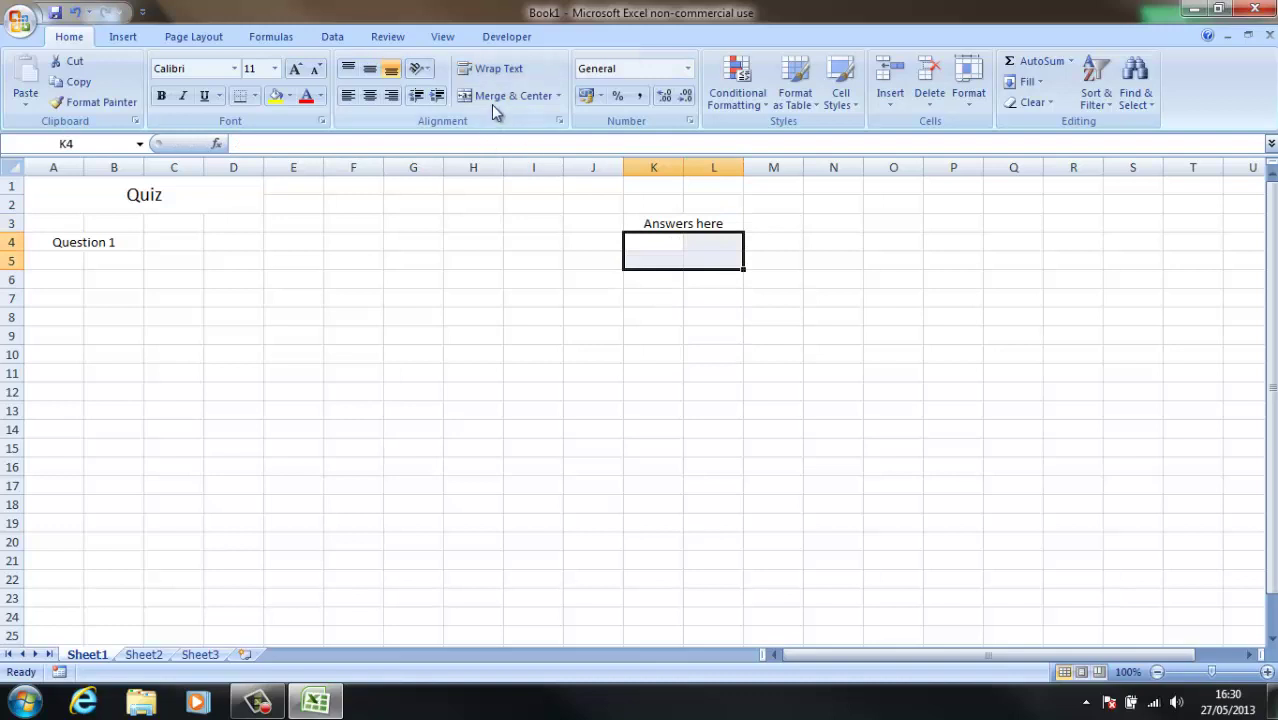
drag(626, 240, 741, 262)
click(508, 95)
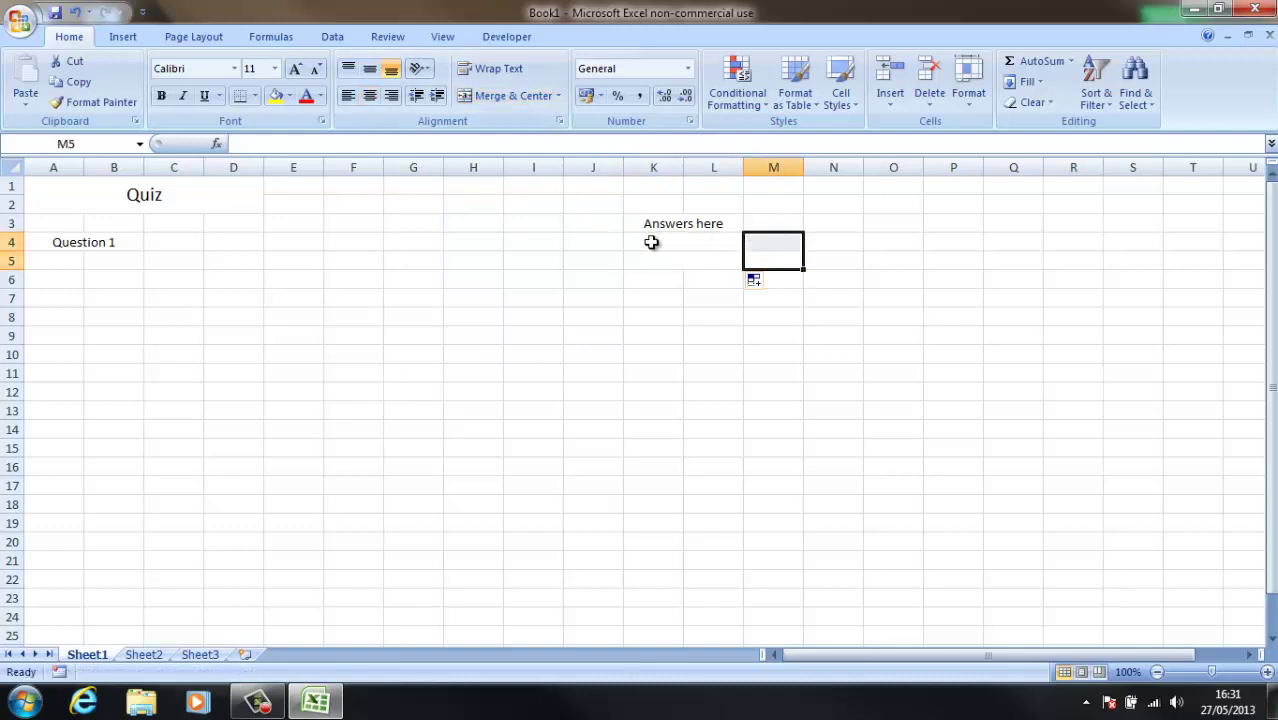
drag(653, 240, 652, 256)
click(276, 95)
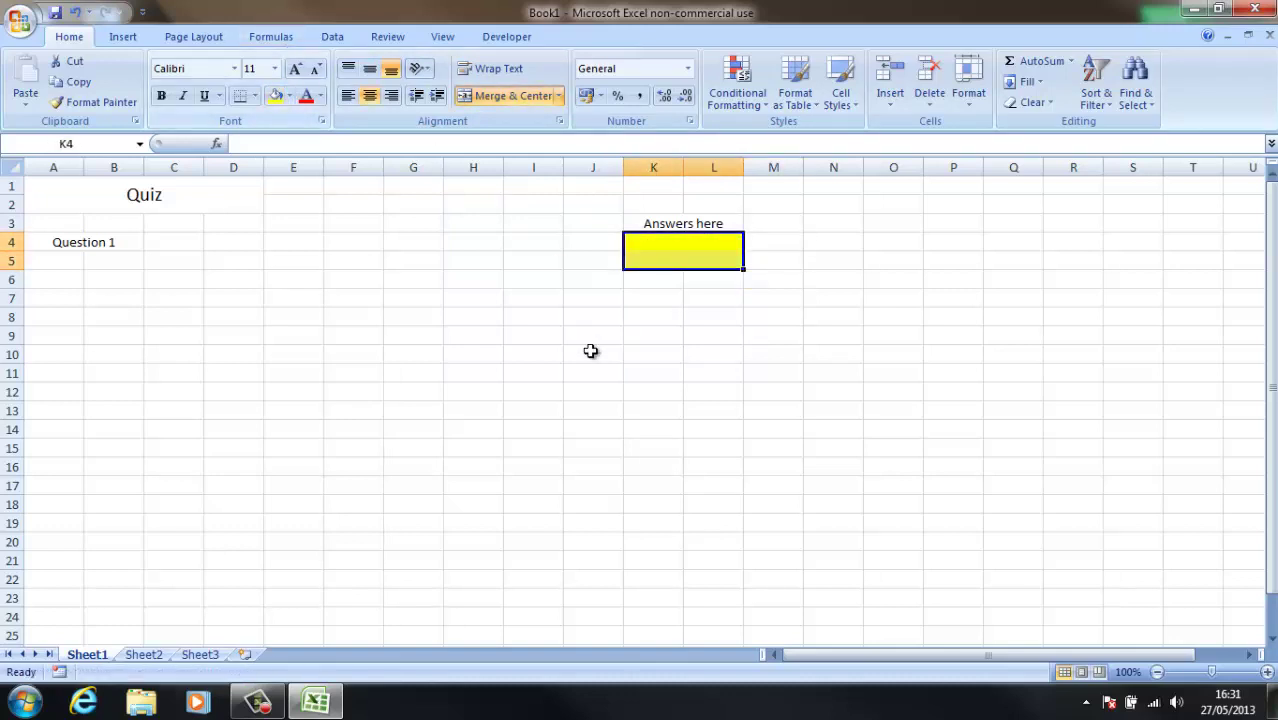
click(588, 340)
- Merge I4:J4 and I5:J5 separately and label them "Question 1" and "Question 2"
drag(542, 242, 582, 243)
click(507, 95)
key(ctrl+z)
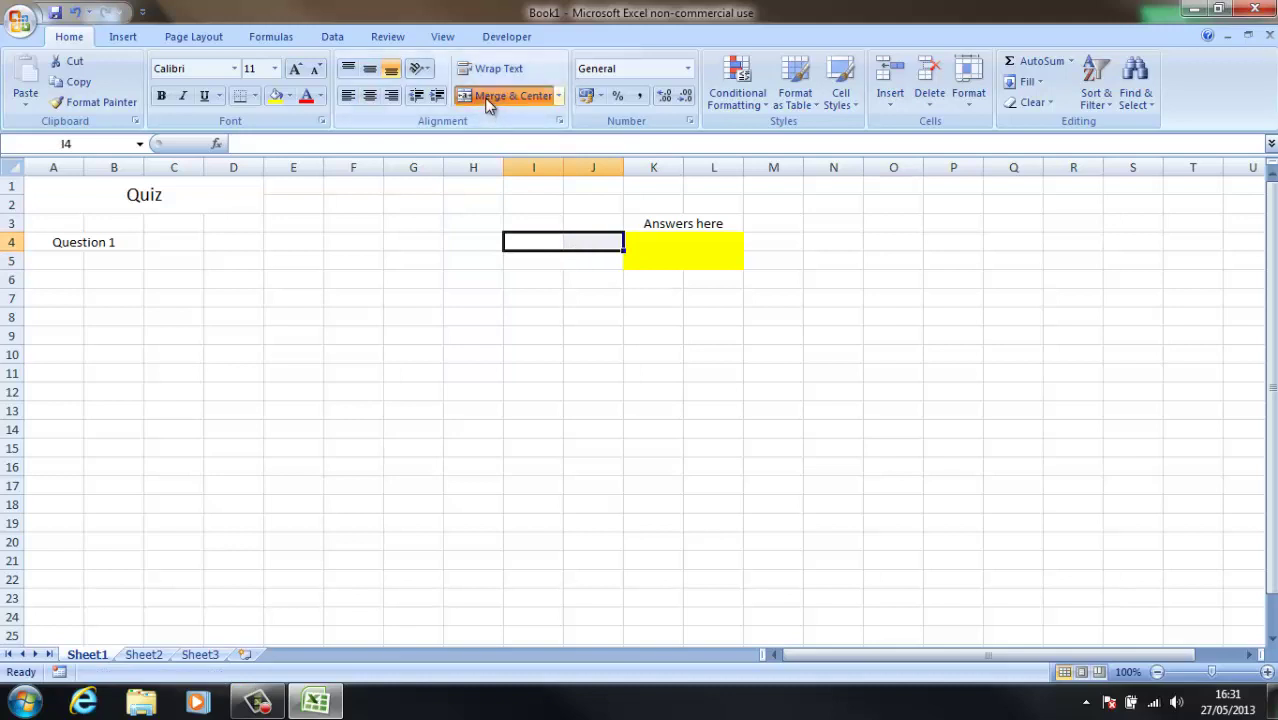
click(509, 92)
text(Question 1)
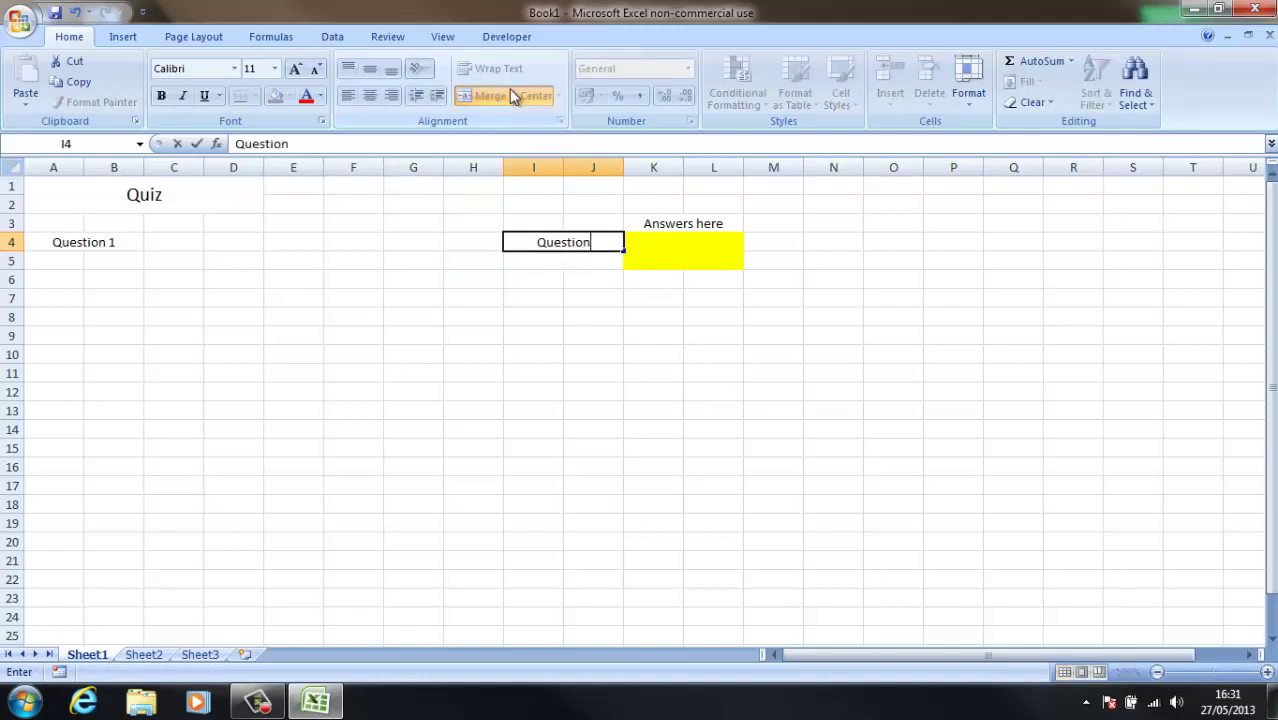
click(575, 256)
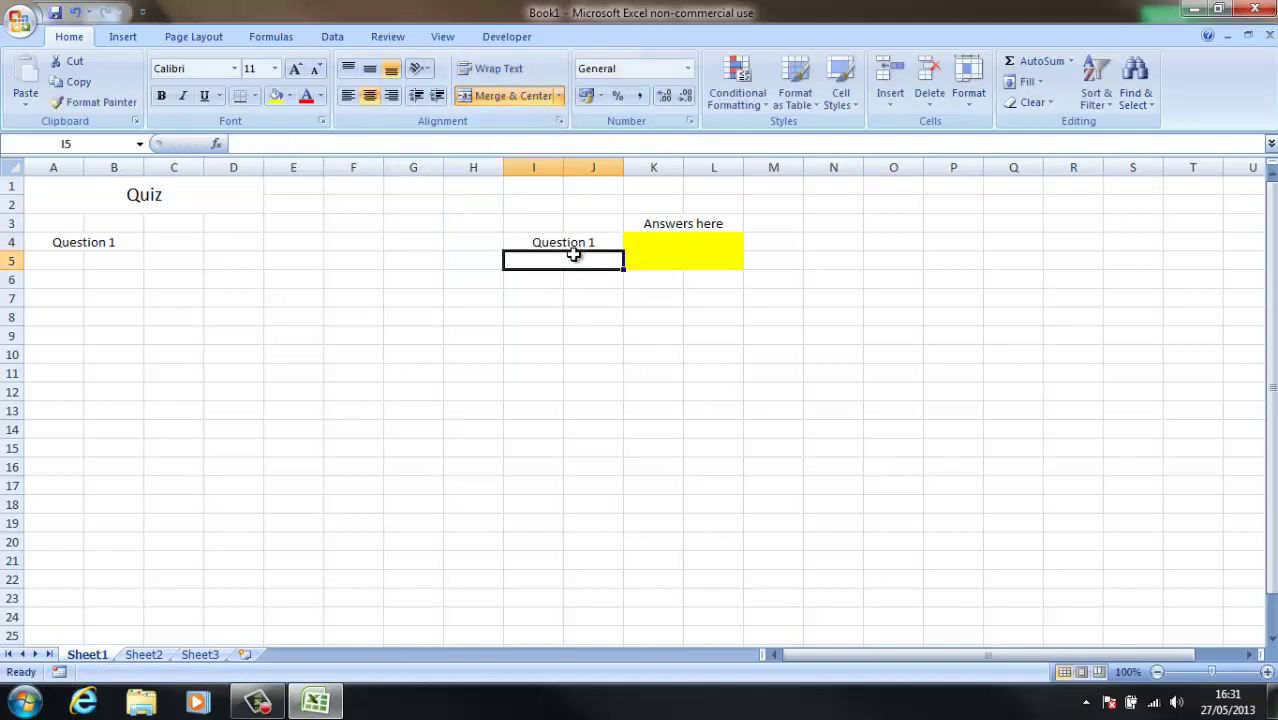
text(Question )
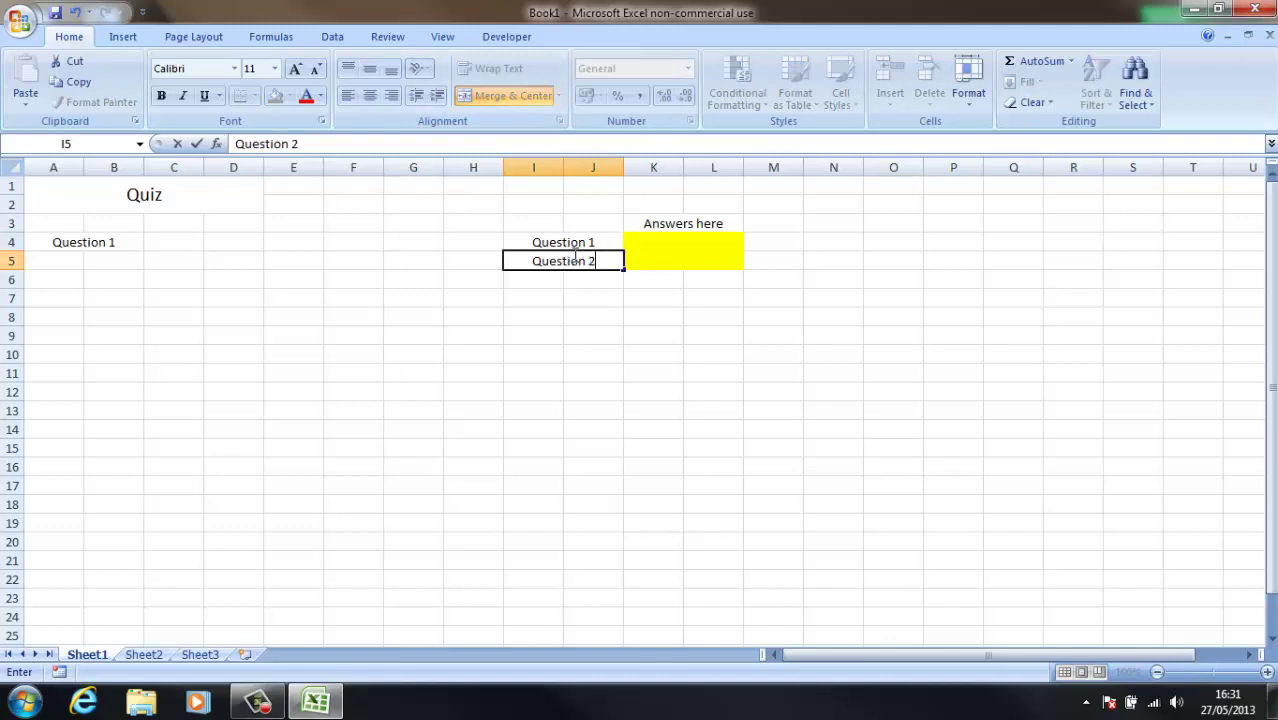
text(2)
drag(685, 257, 521, 242)
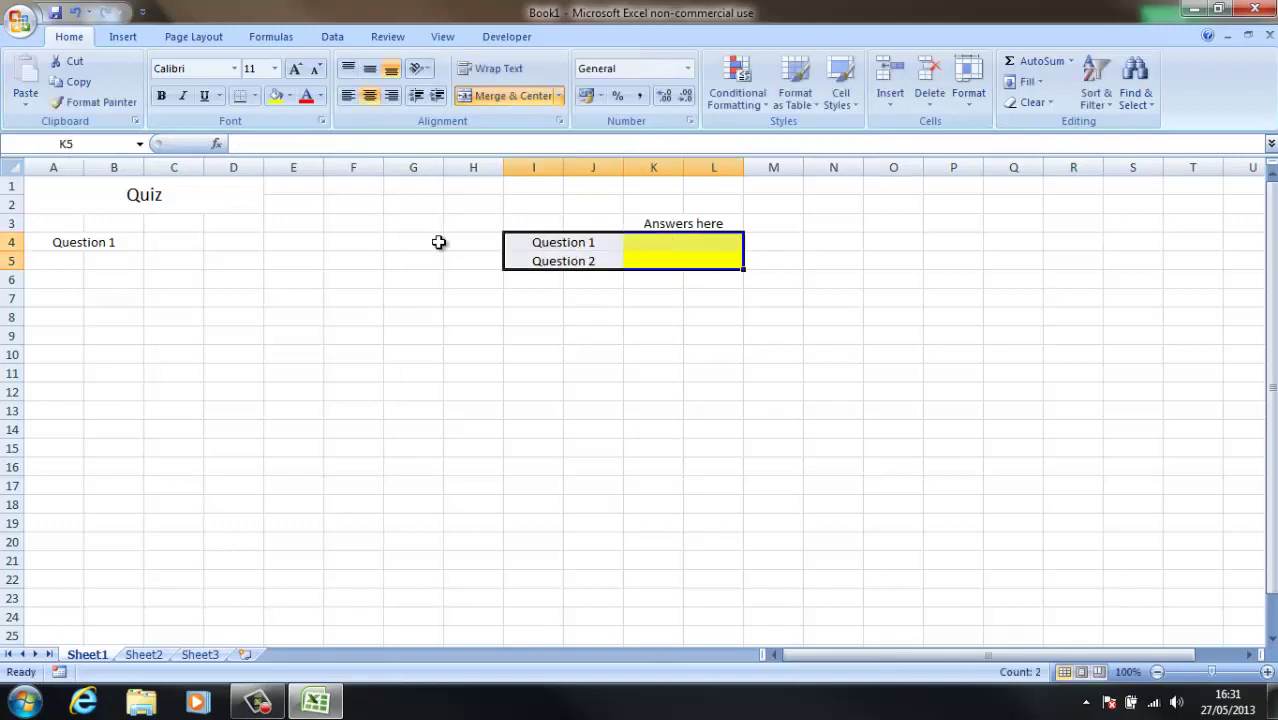
- Merge and center G4:H4, enter "Input Name", and copy the merged cell down to row 5
drag(440, 242, 455, 241)
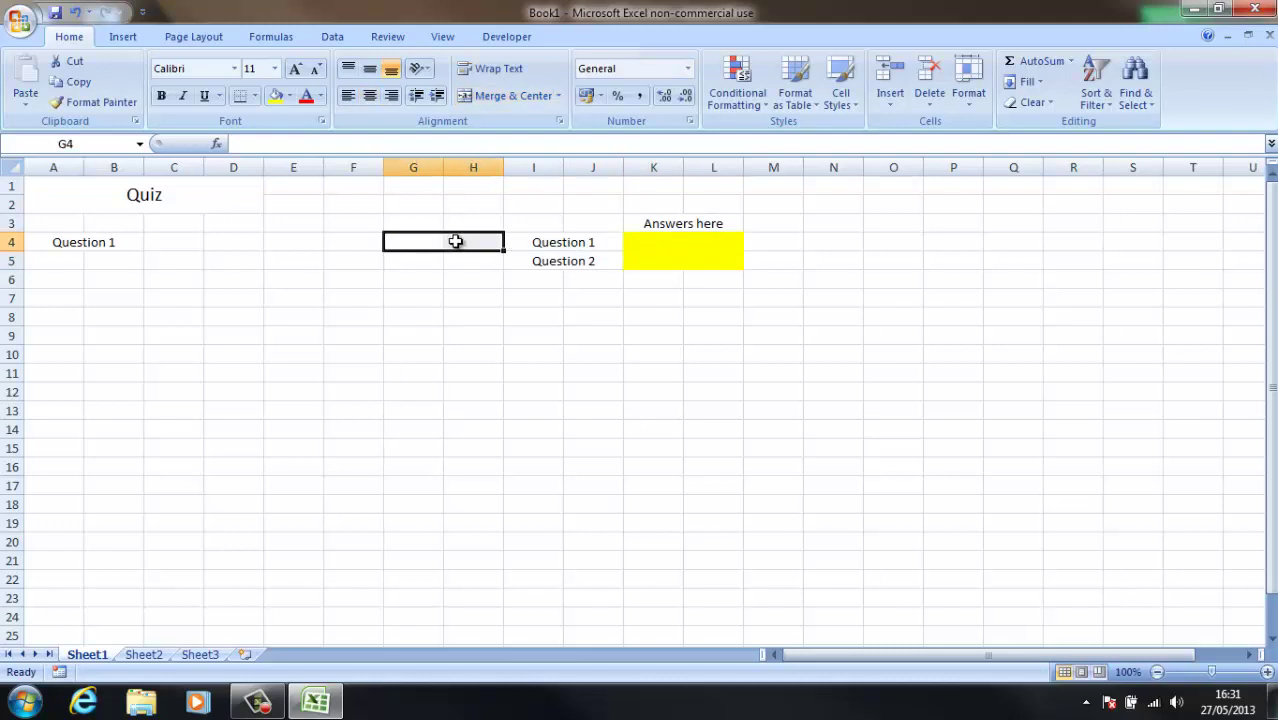
click(497, 96)
text(Input Name)
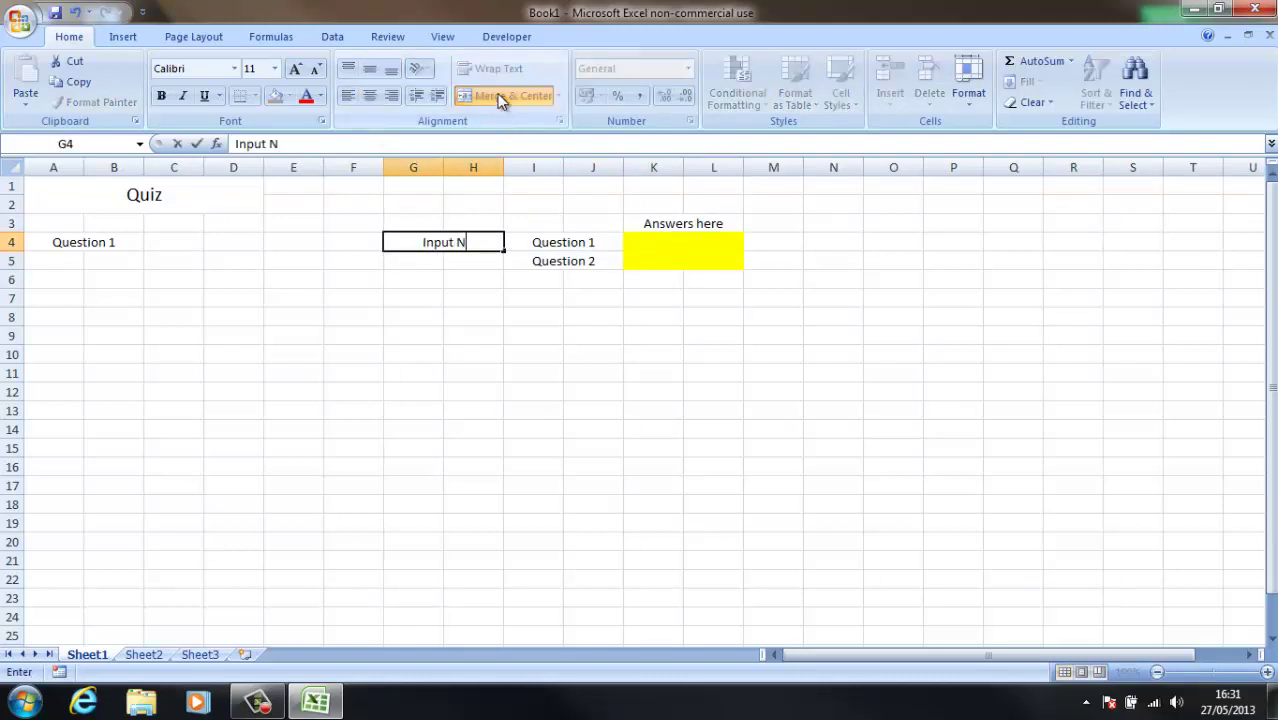
click(500, 252)
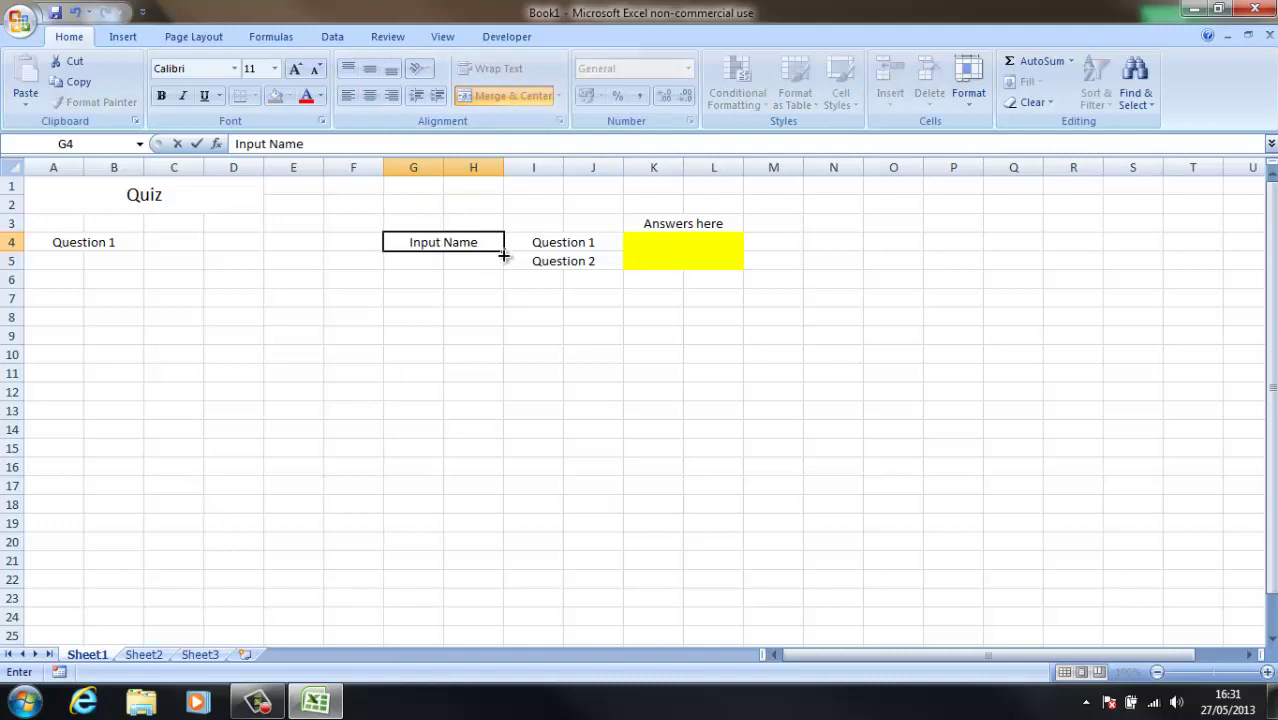
drag(503, 251, 582, 261)
- Apply all borders to the Input Name and question label cells in G4:J5
click(500, 308)
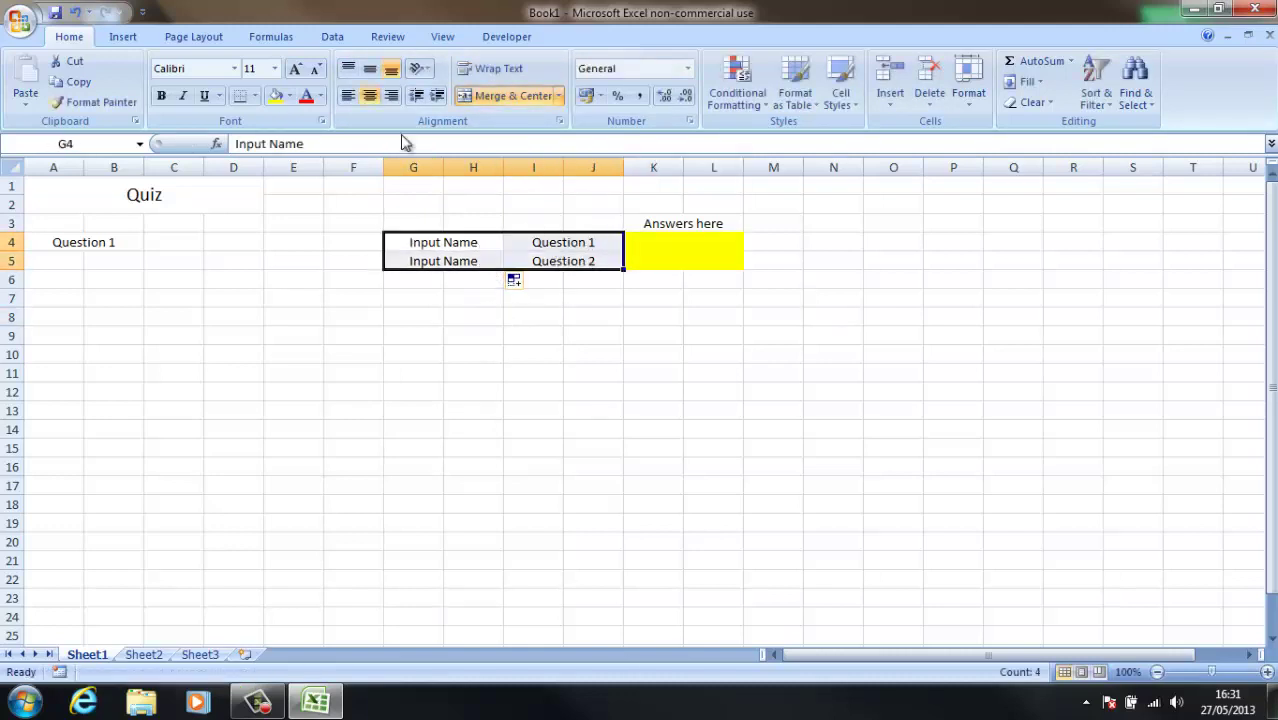
click(254, 95)
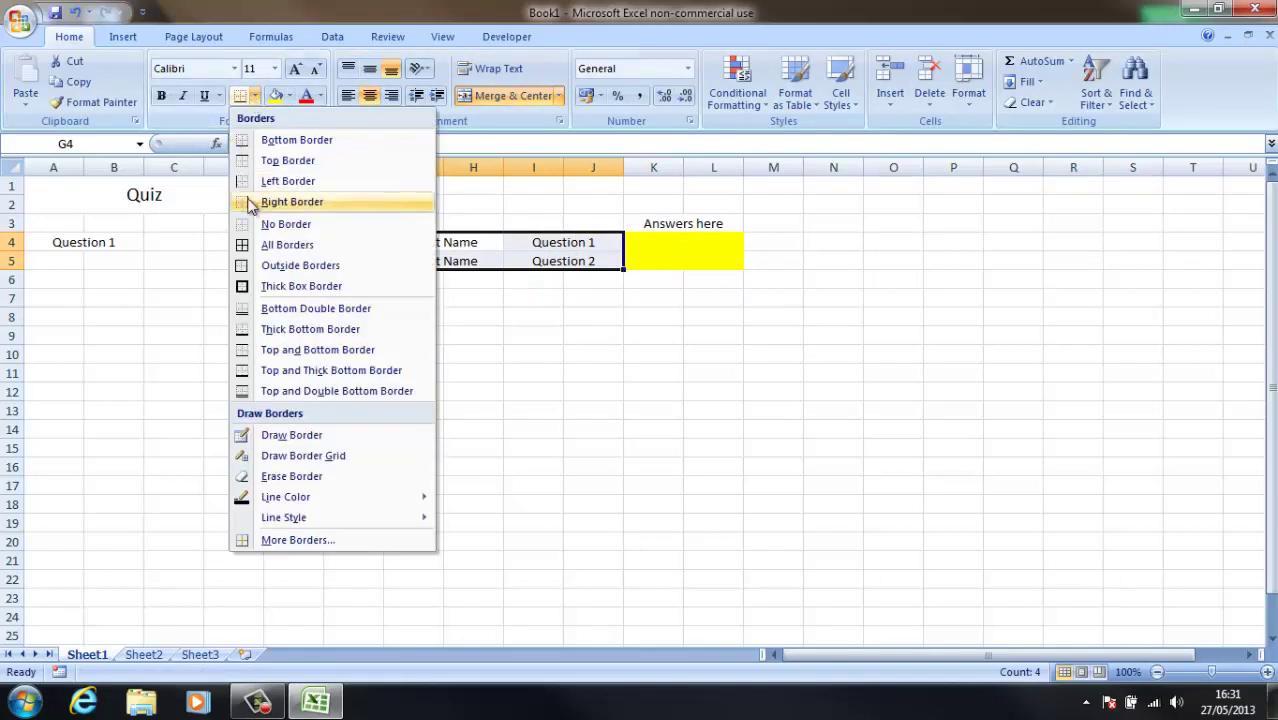
click(257, 247)
click(533, 354)
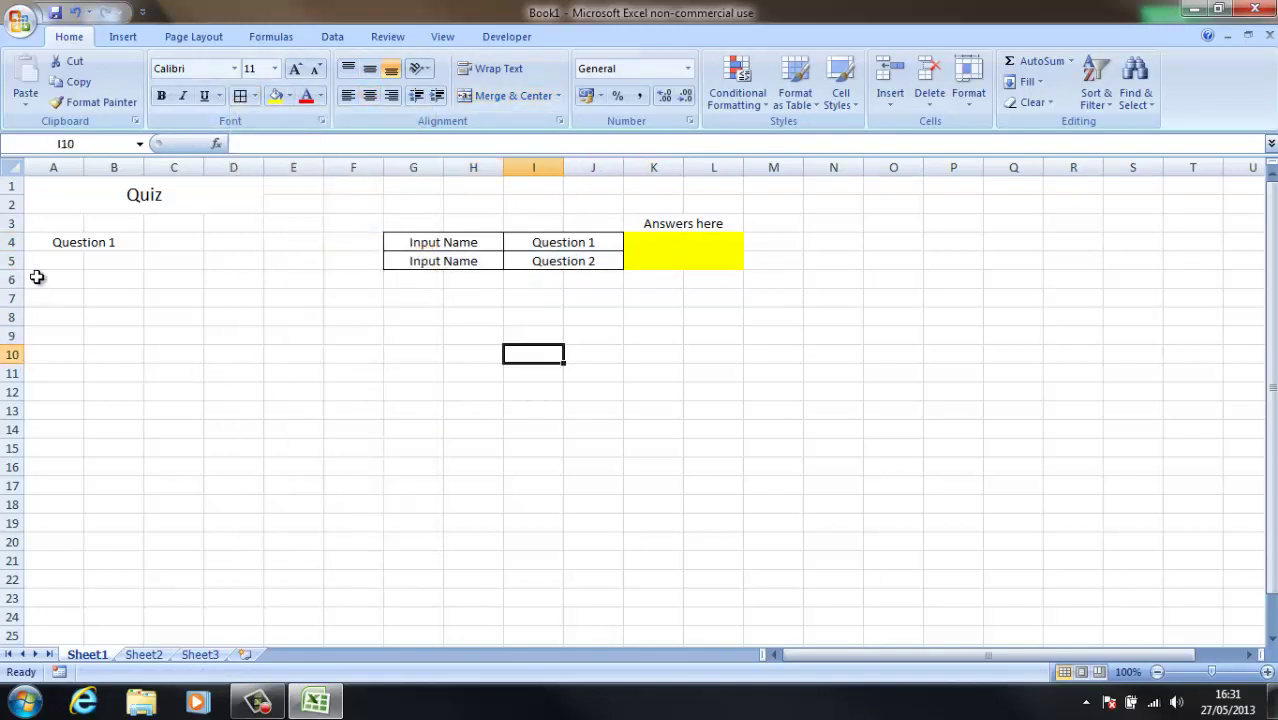
- Merge and center cells A5:D5 and enter the question "What is the queens name?"
drag(42, 261, 224, 260)
click(495, 98)
text(What is the queens)
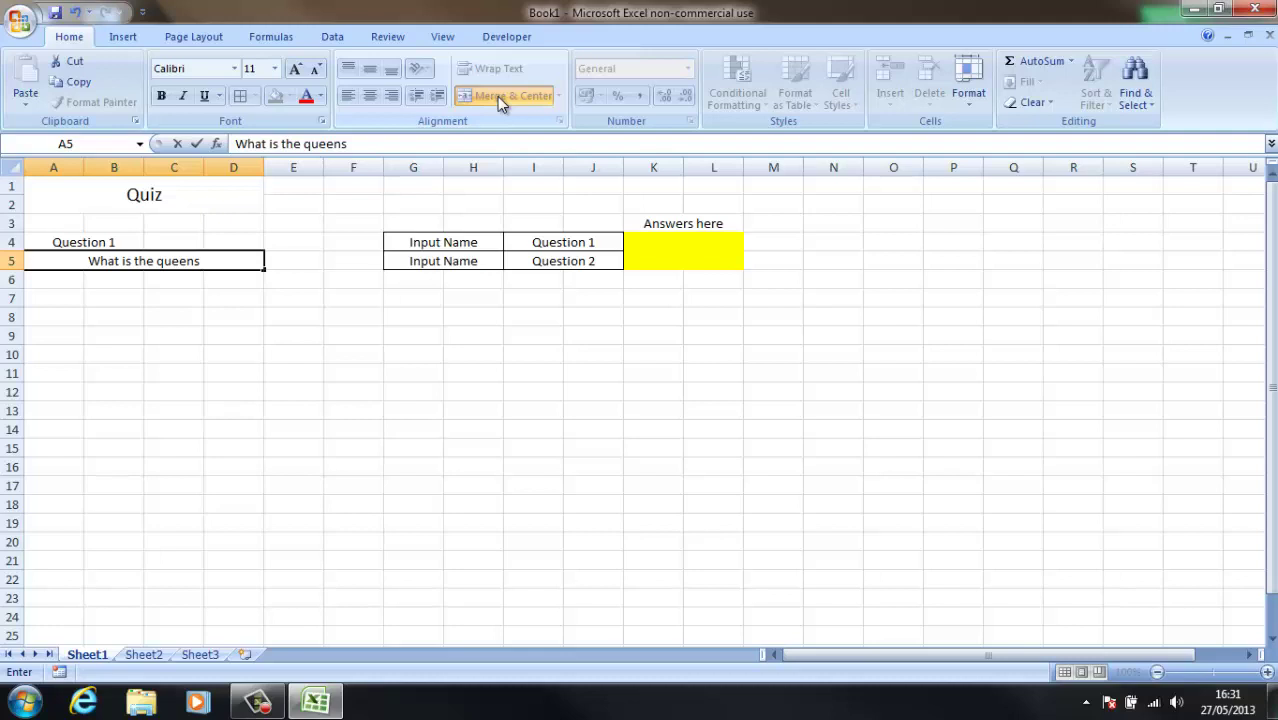
text( name?)
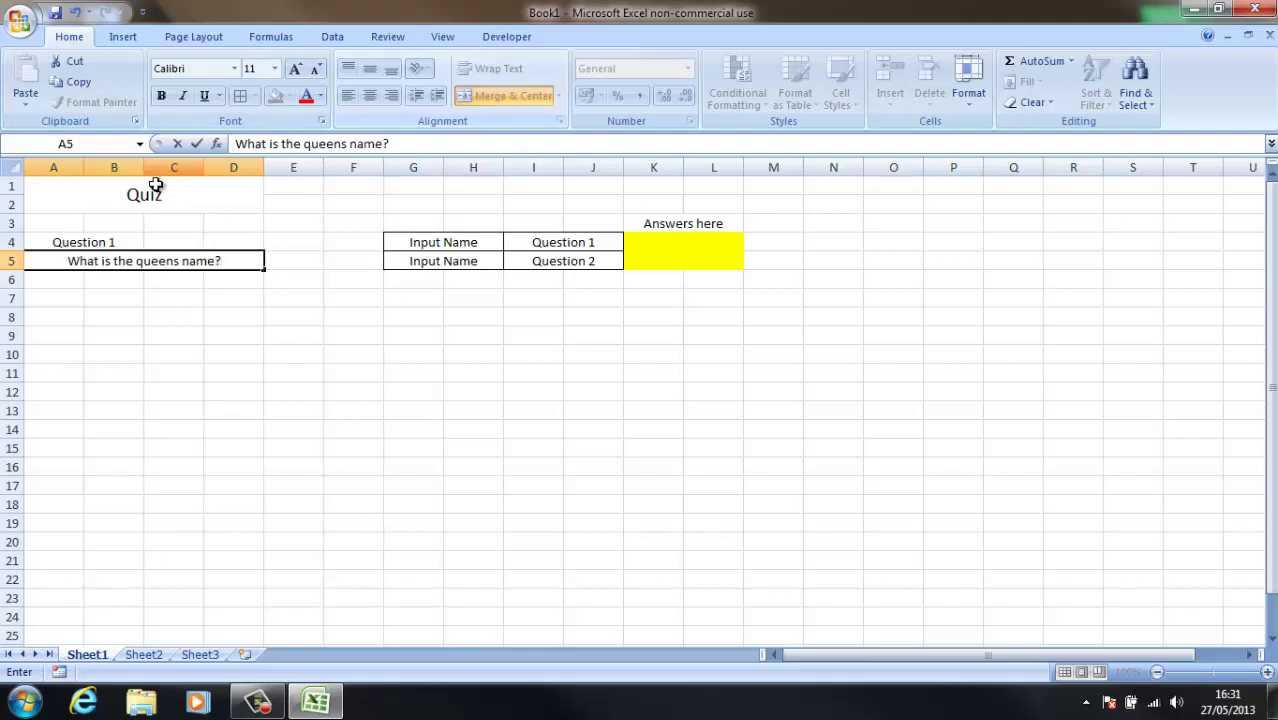
- Merge columns A and B in each of rows 6 to 8 and enter "1) Julie" in row 6
click(50, 280)
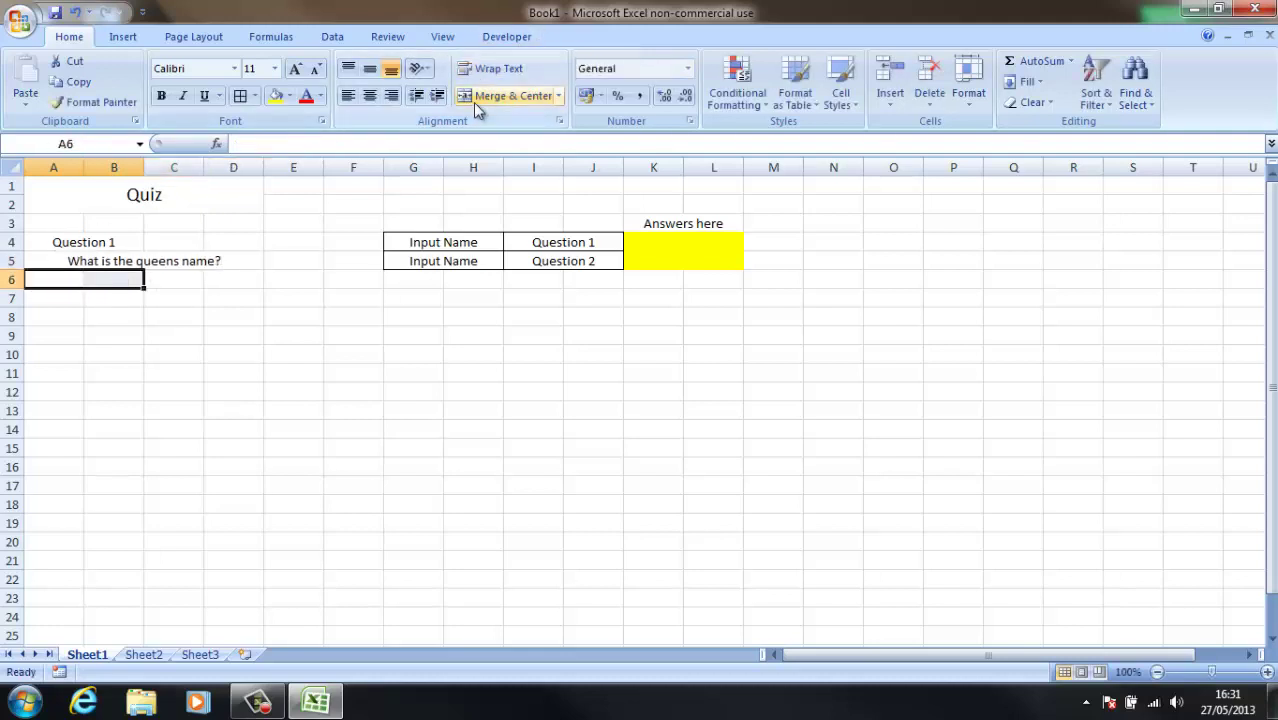
click(473, 101)
drag(145, 287, 145, 322)
click(110, 283)
text(1)
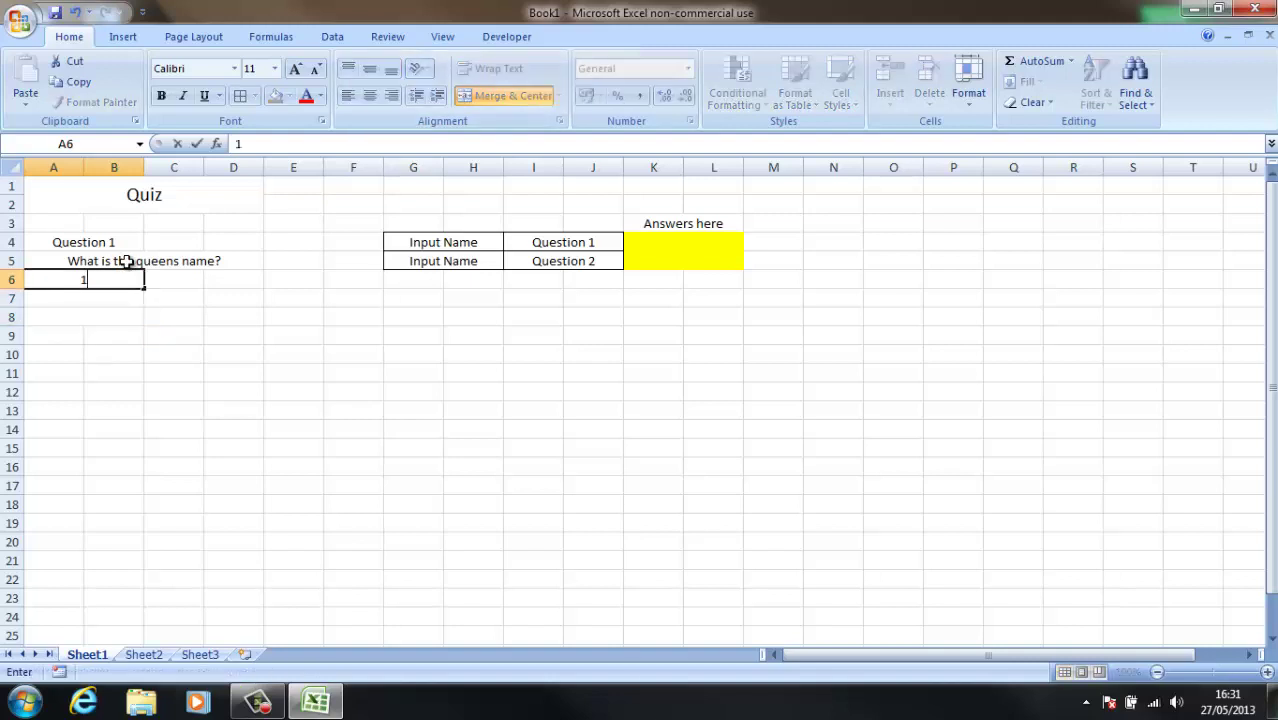
text() Julie)
key(Tab)
- Enter the answer options "2) Elizabeth" in A7 and "3) Karen" in A8
click(128, 298)
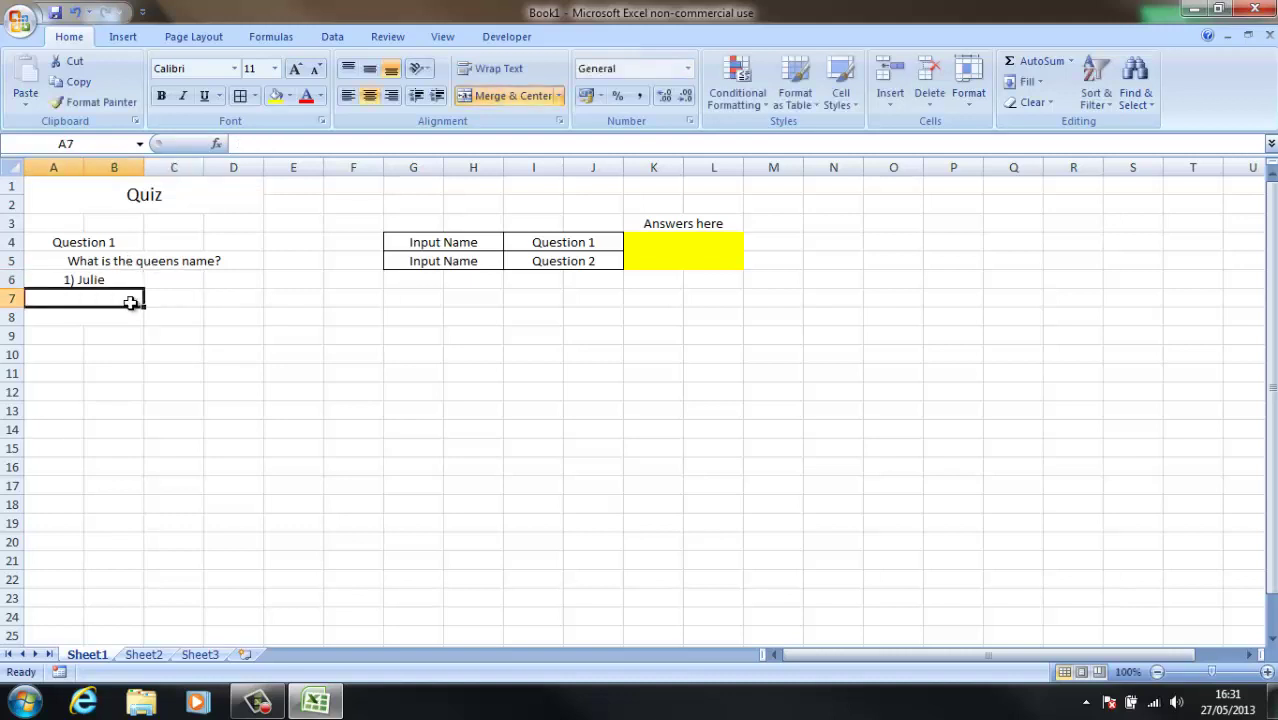
text(2) El)
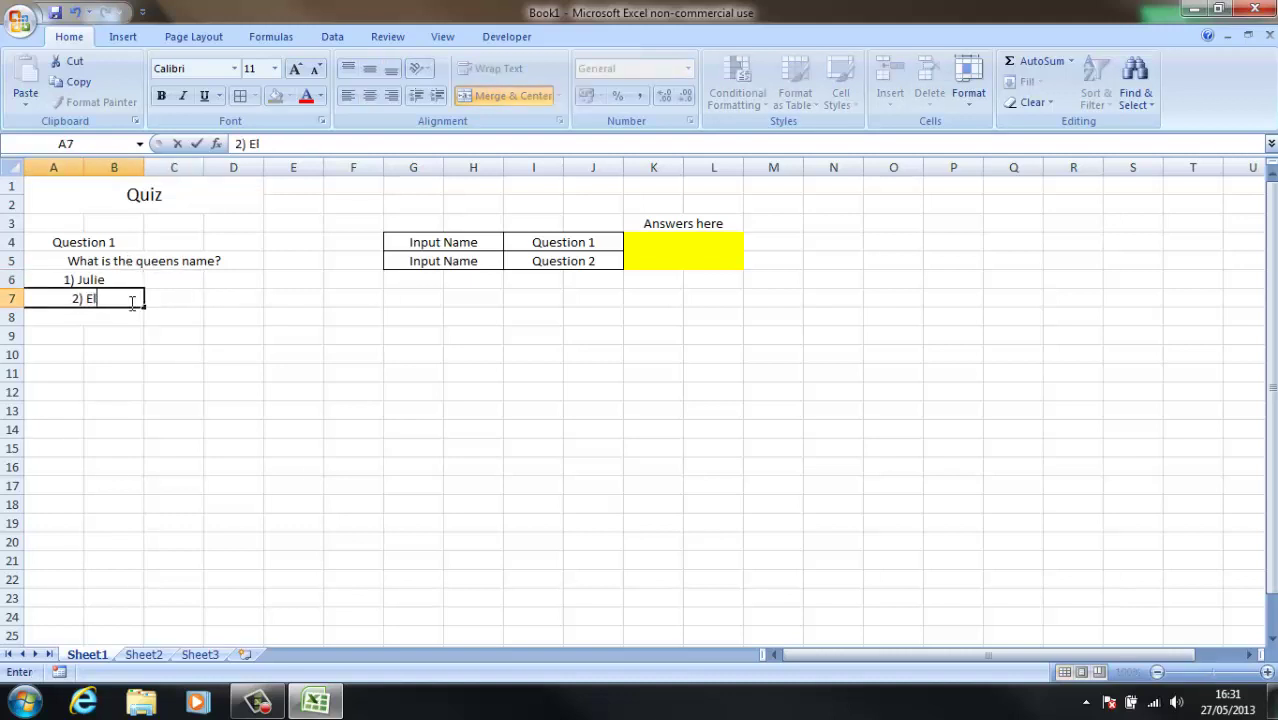
text(izabeth)
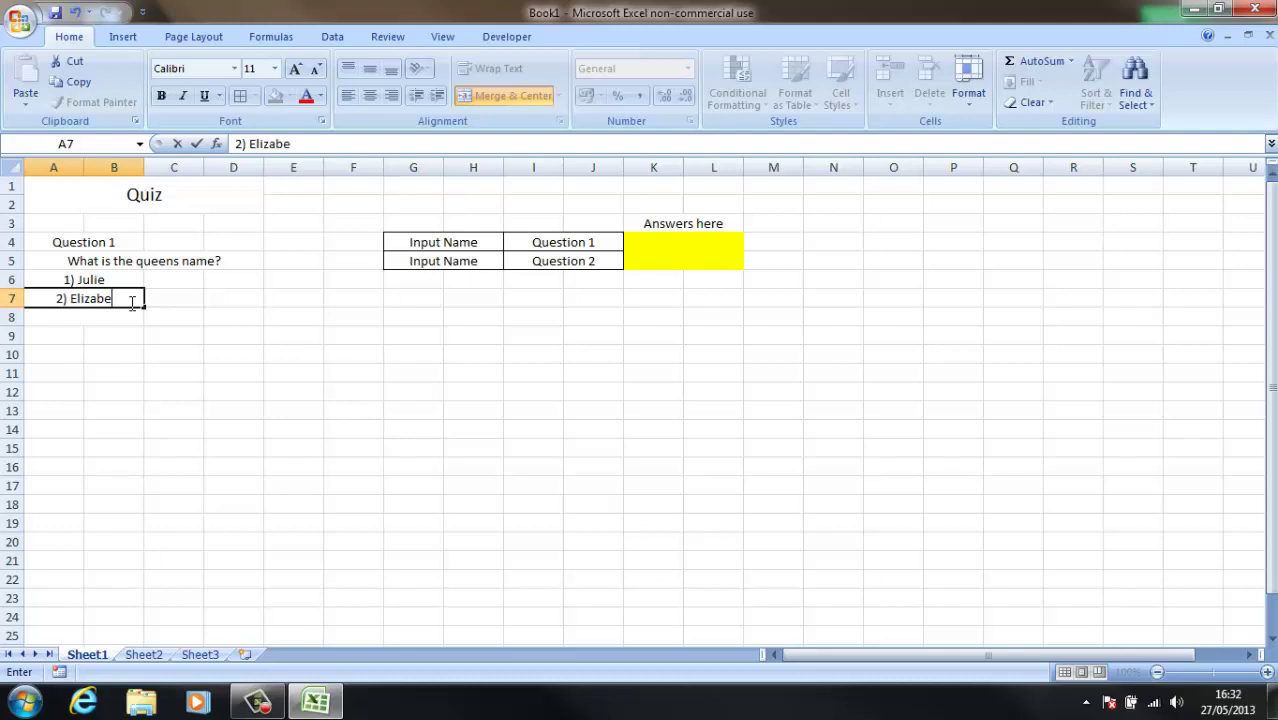
key(BackSpace)
key(BackSpace)
text(r)
key(BackSpace)
text(th)
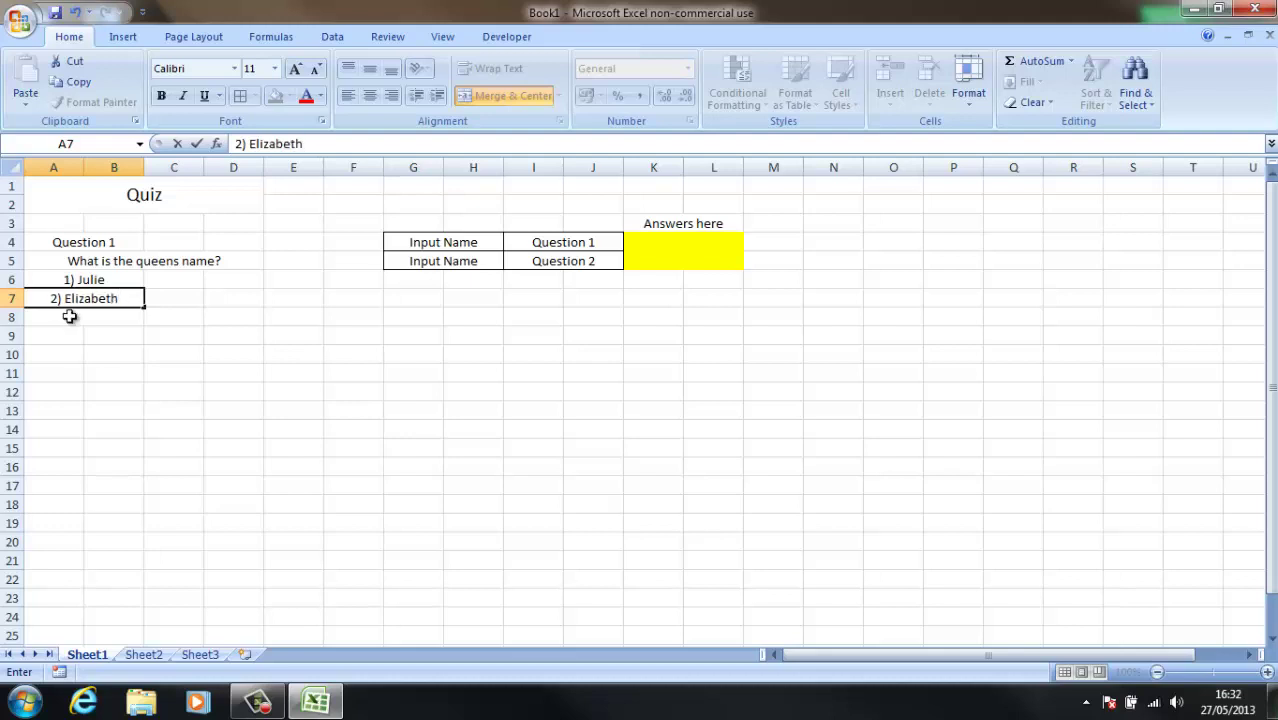
click(76, 317)
text(3)
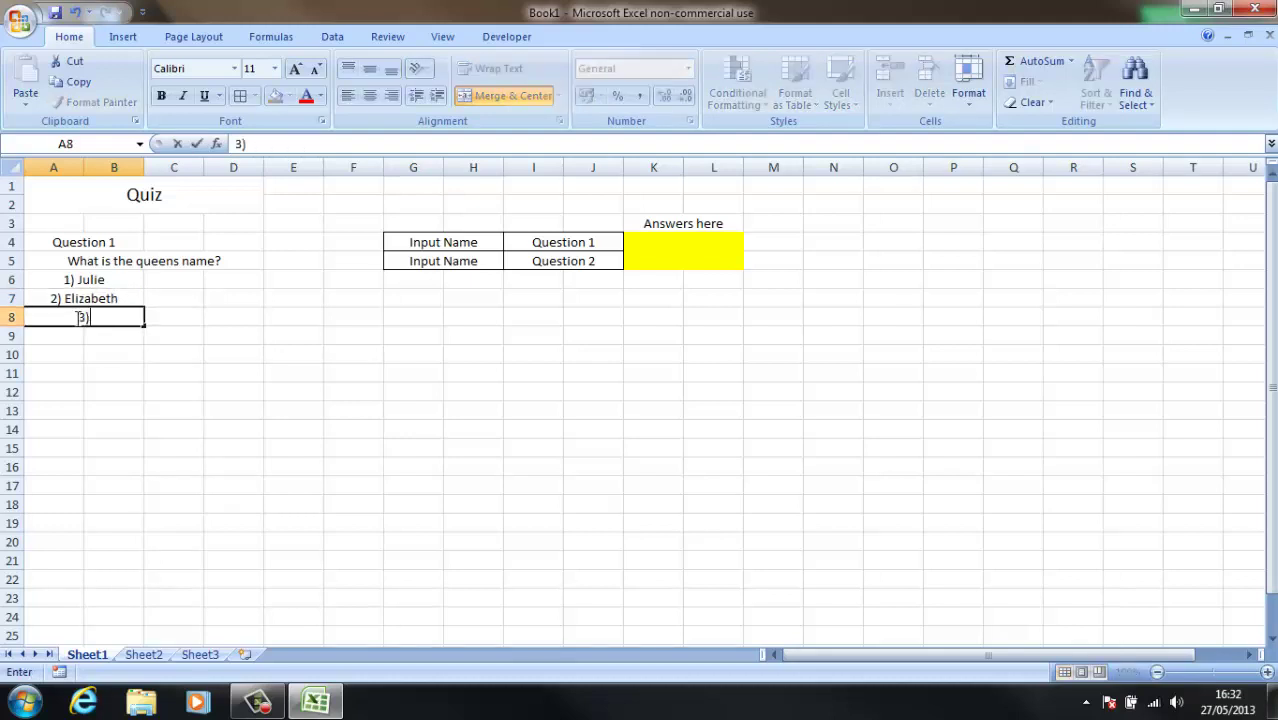
text() Karen)
click(105, 369)
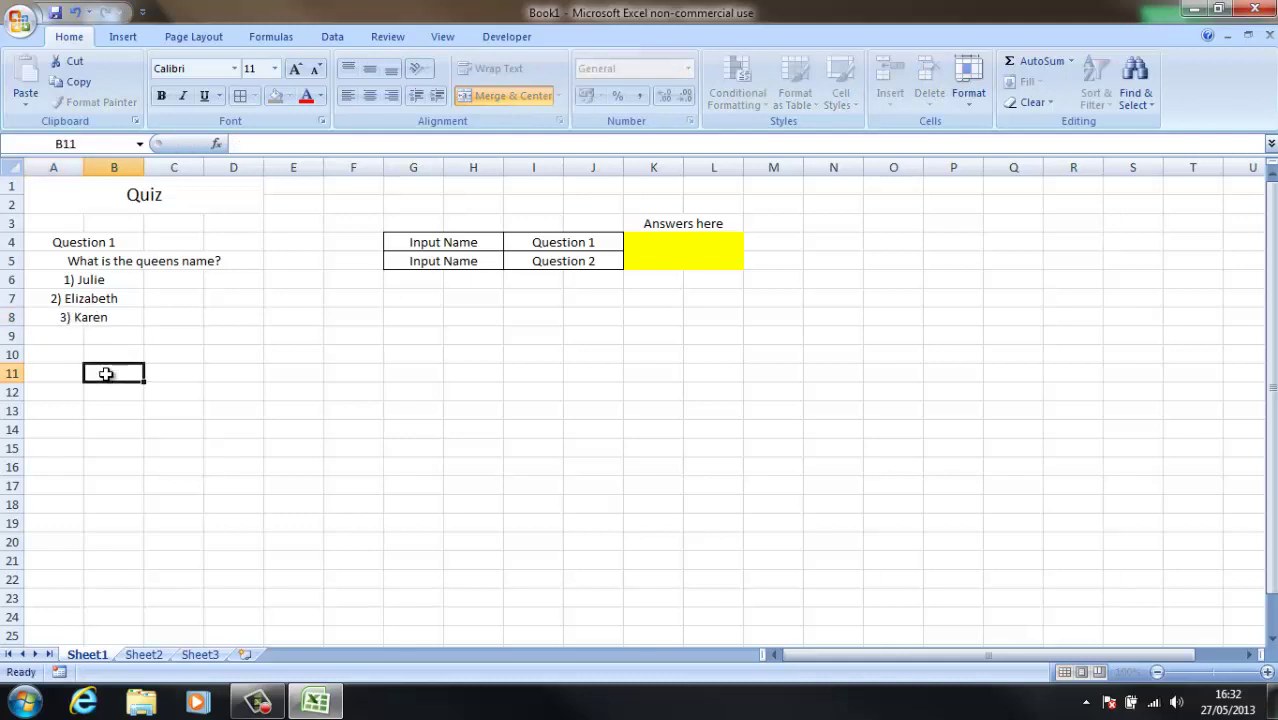
- Begin an IF formula in M4 that tests whether the Question 1 answer cell K4 equals a quoted text
click(655, 244)
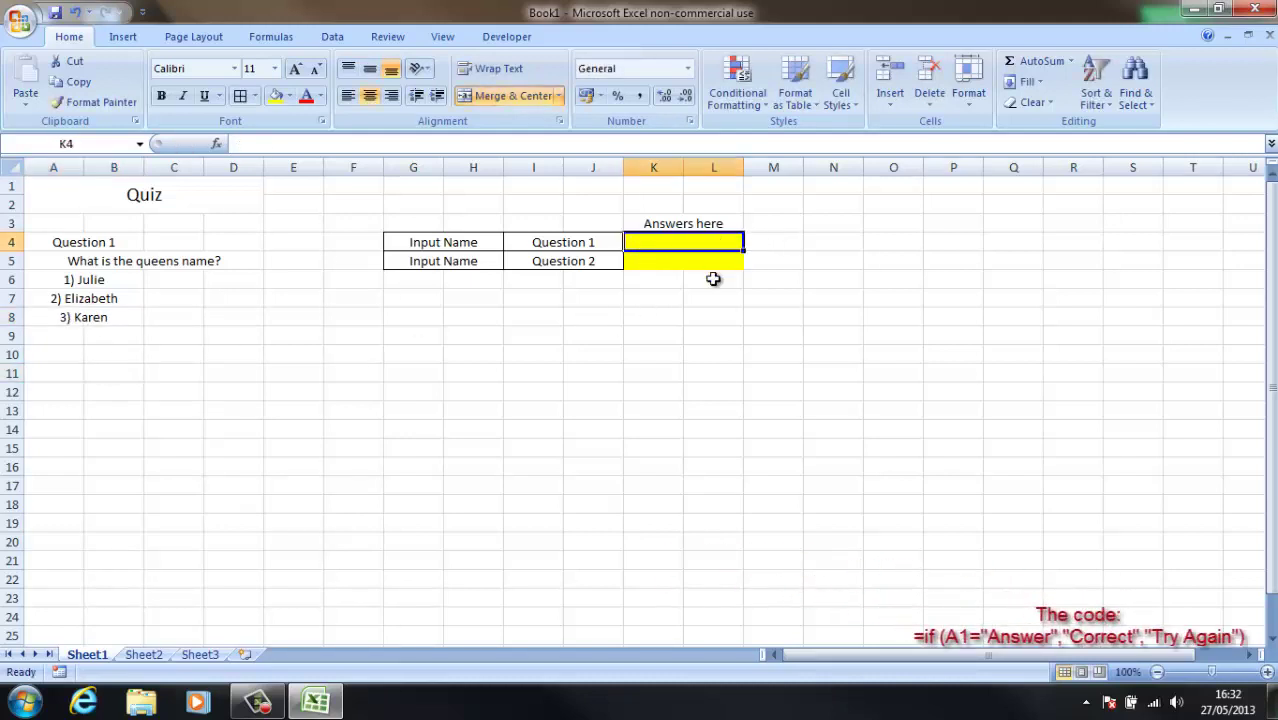
click(785, 245)
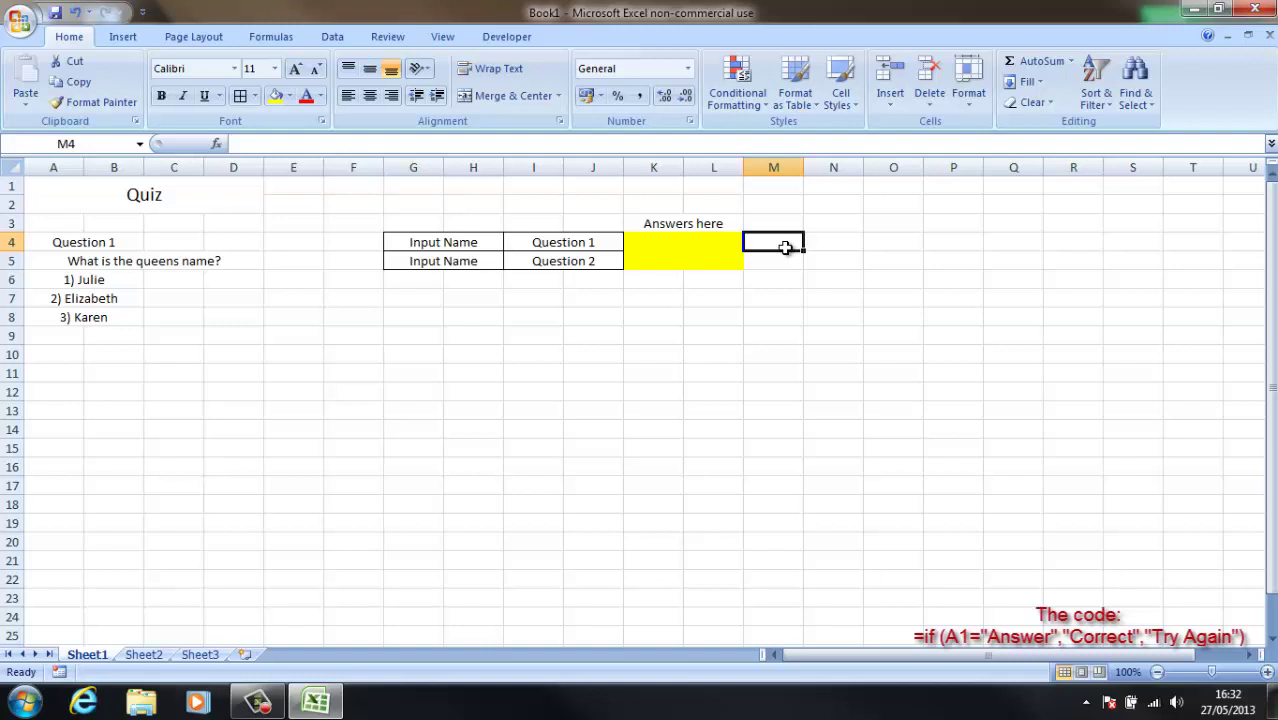
text(=if)
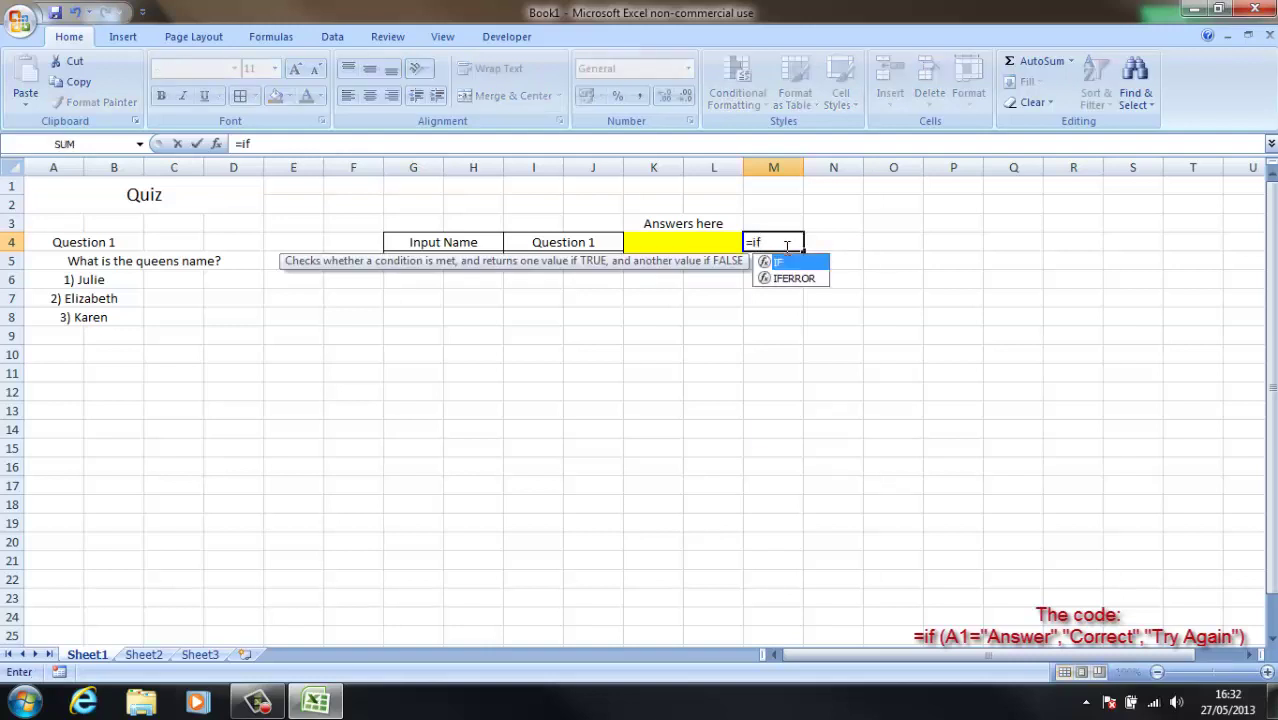
text(()
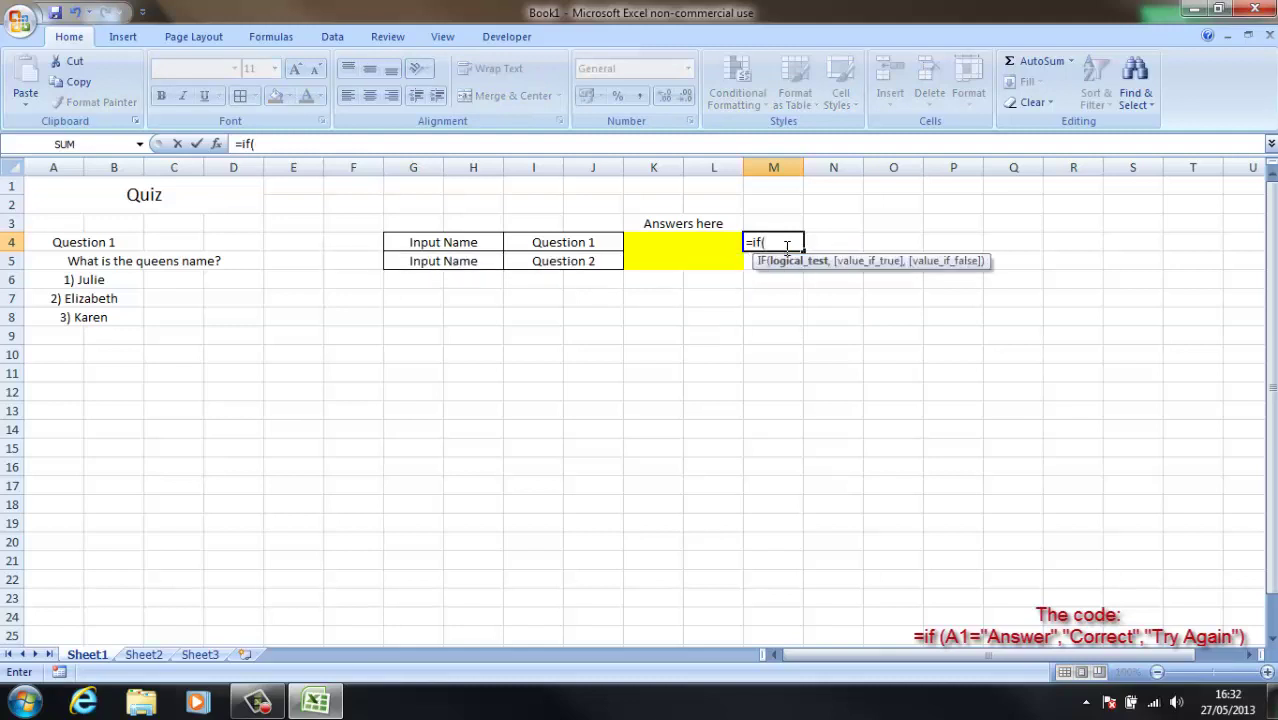
text(n4)
click(656, 250)
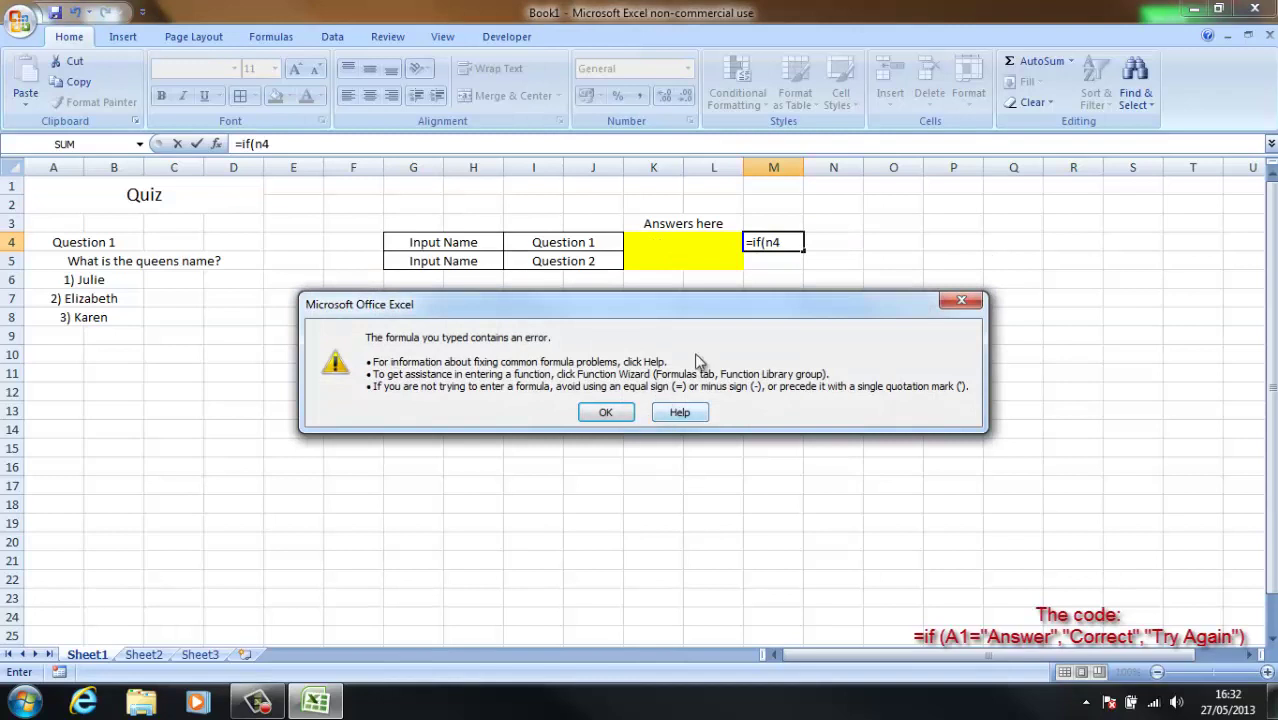
click(962, 300)
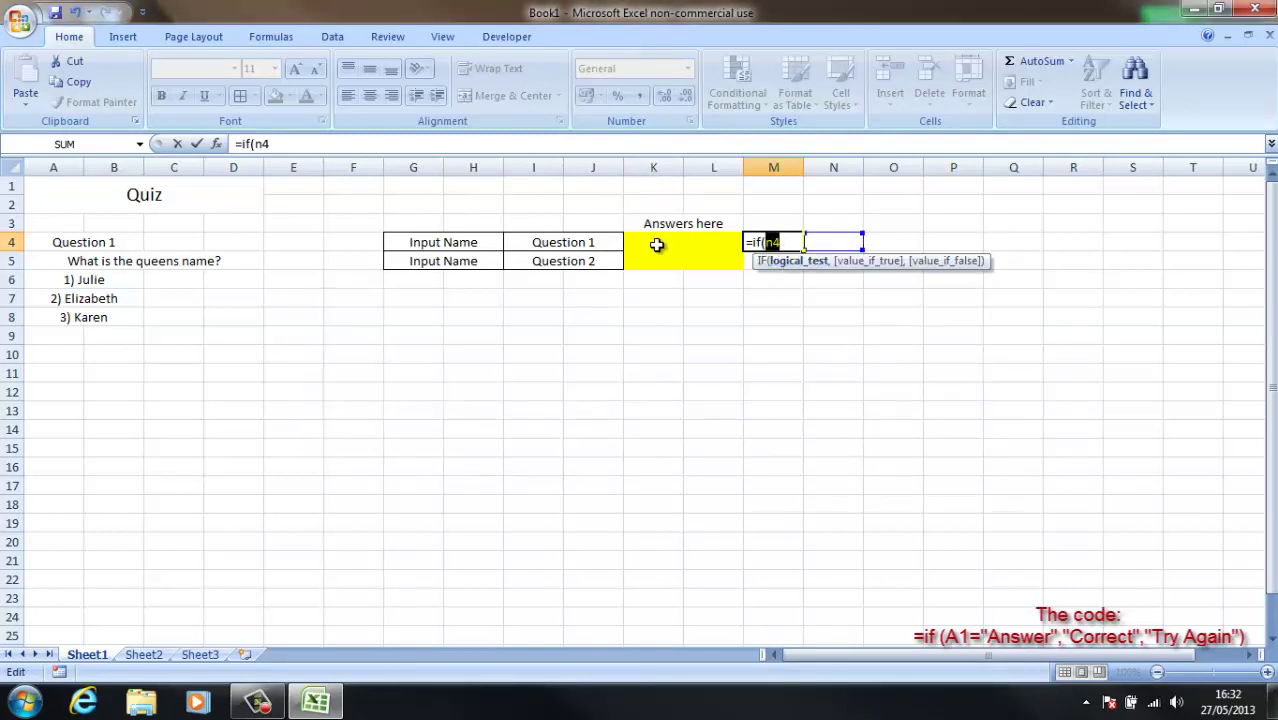
text(k5)
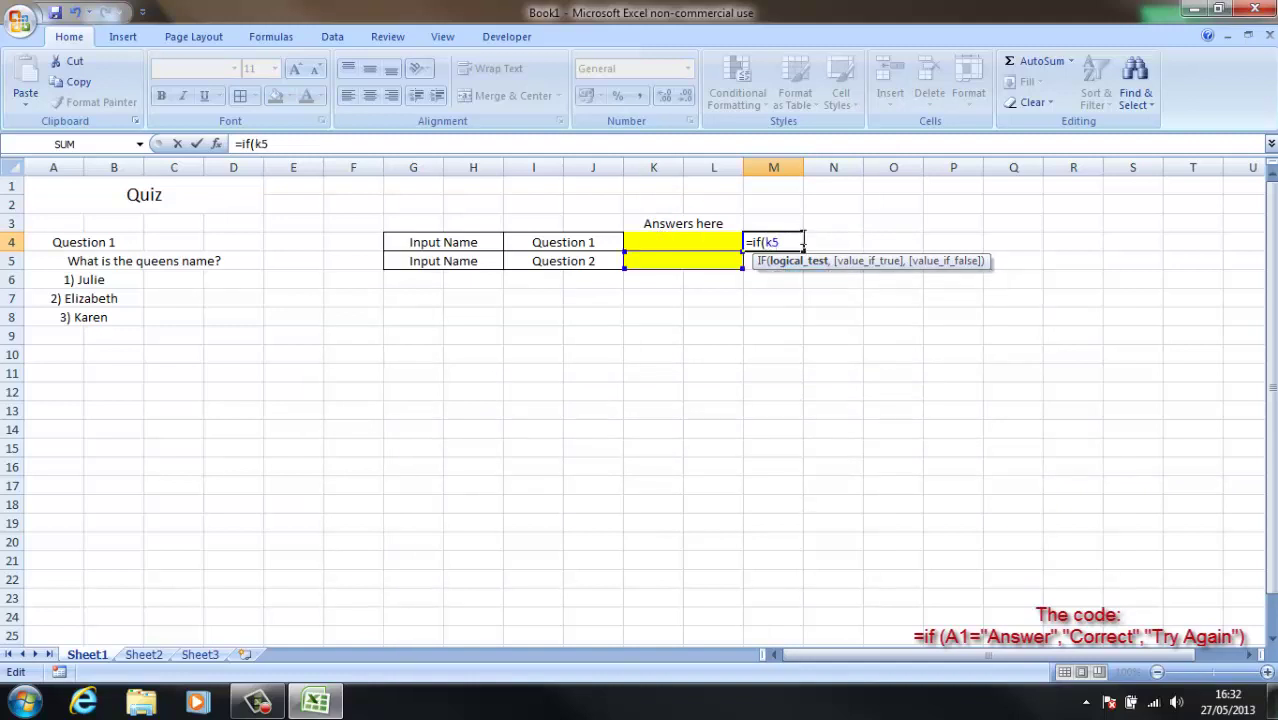
key(BackSpace)
text(4=")
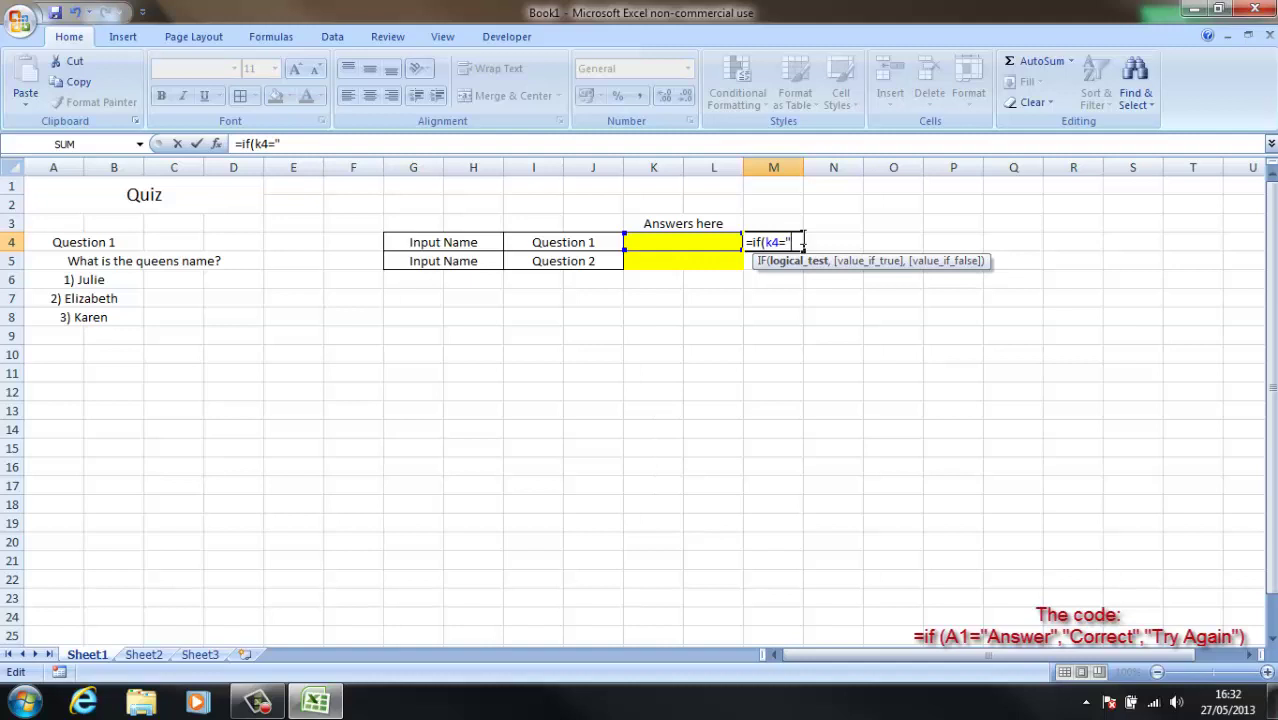
key(Return)
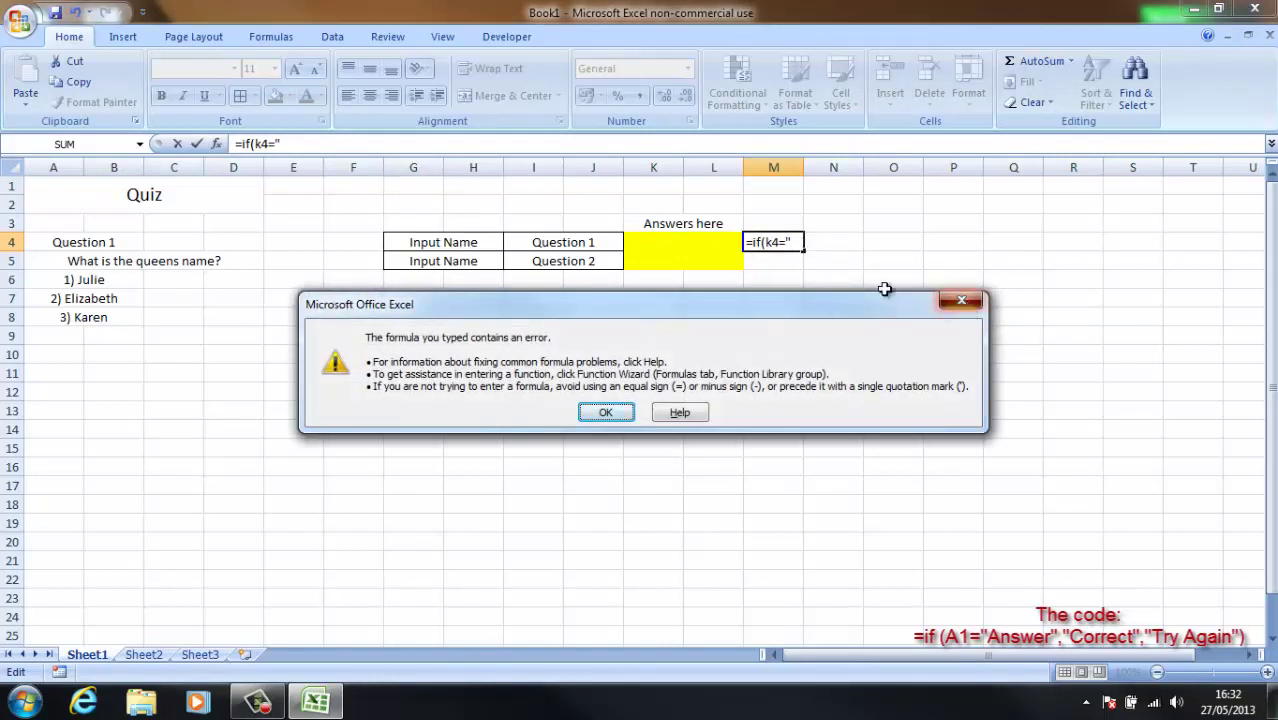
click(960, 301)
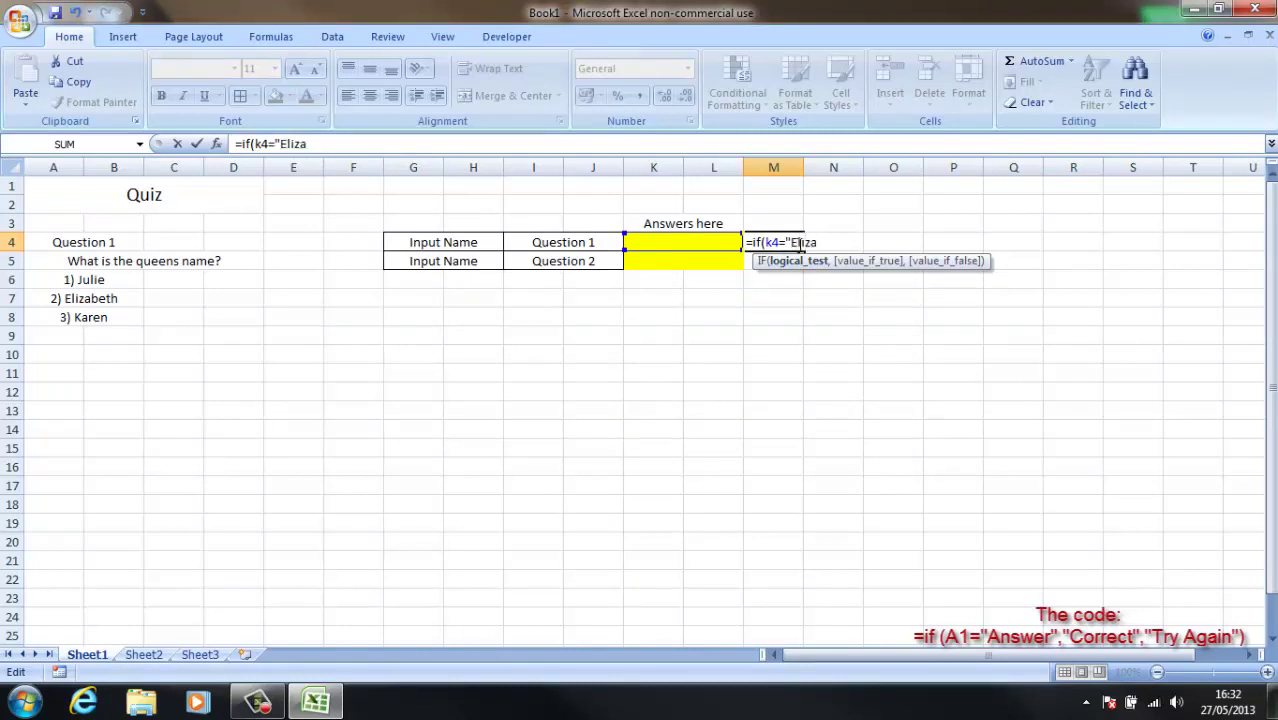
- Complete the M4 formula as =if(k4="Elizabeth","Correct","Try Again")
text(th","Correct)
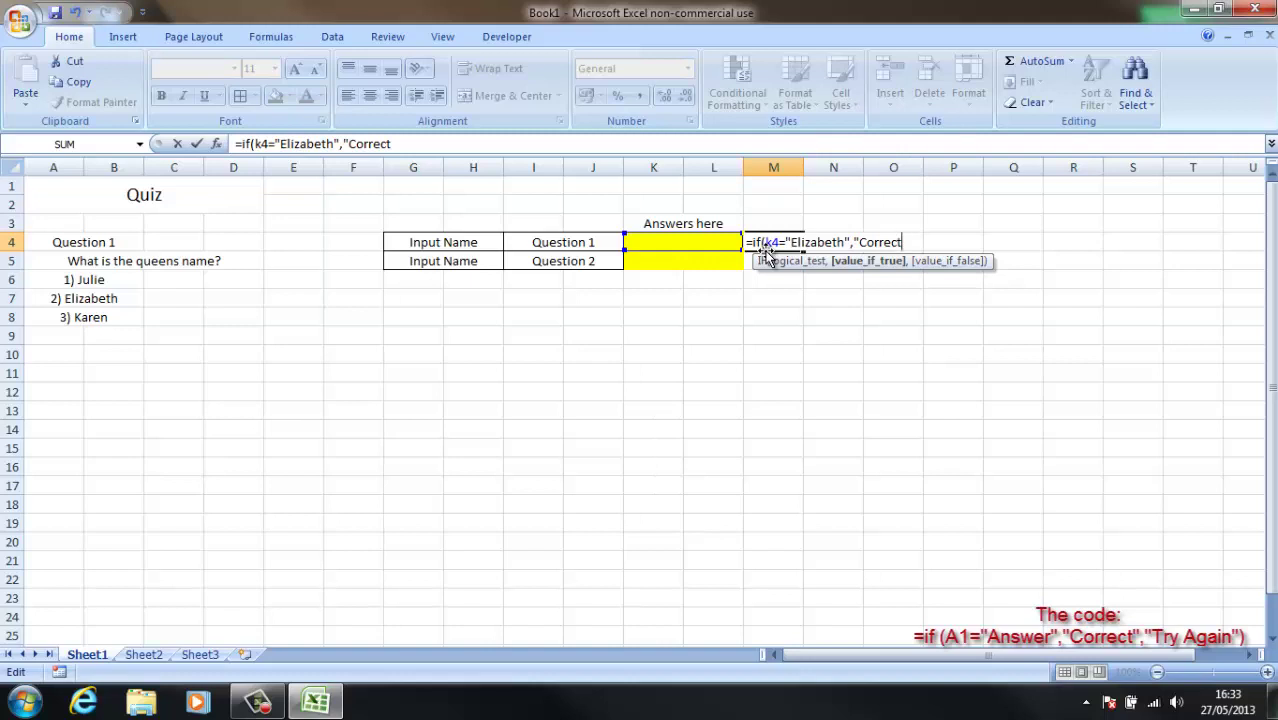
text(,"Try Again)
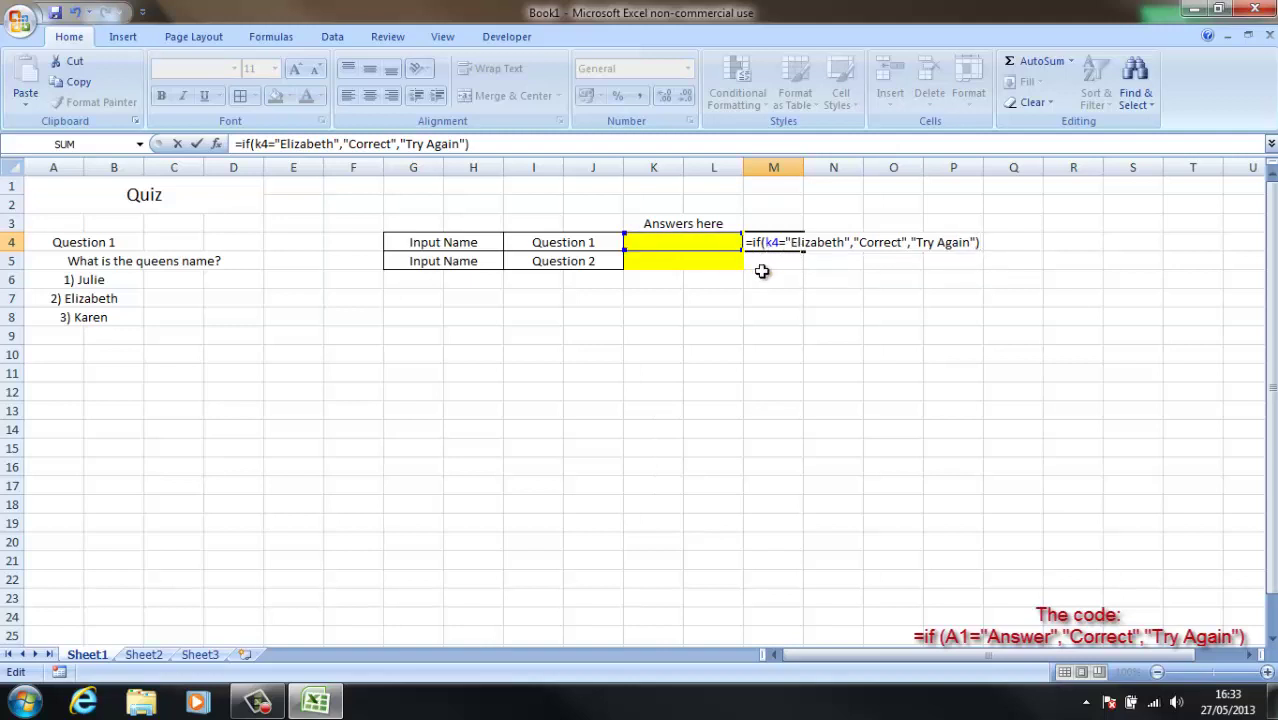
key(Return)
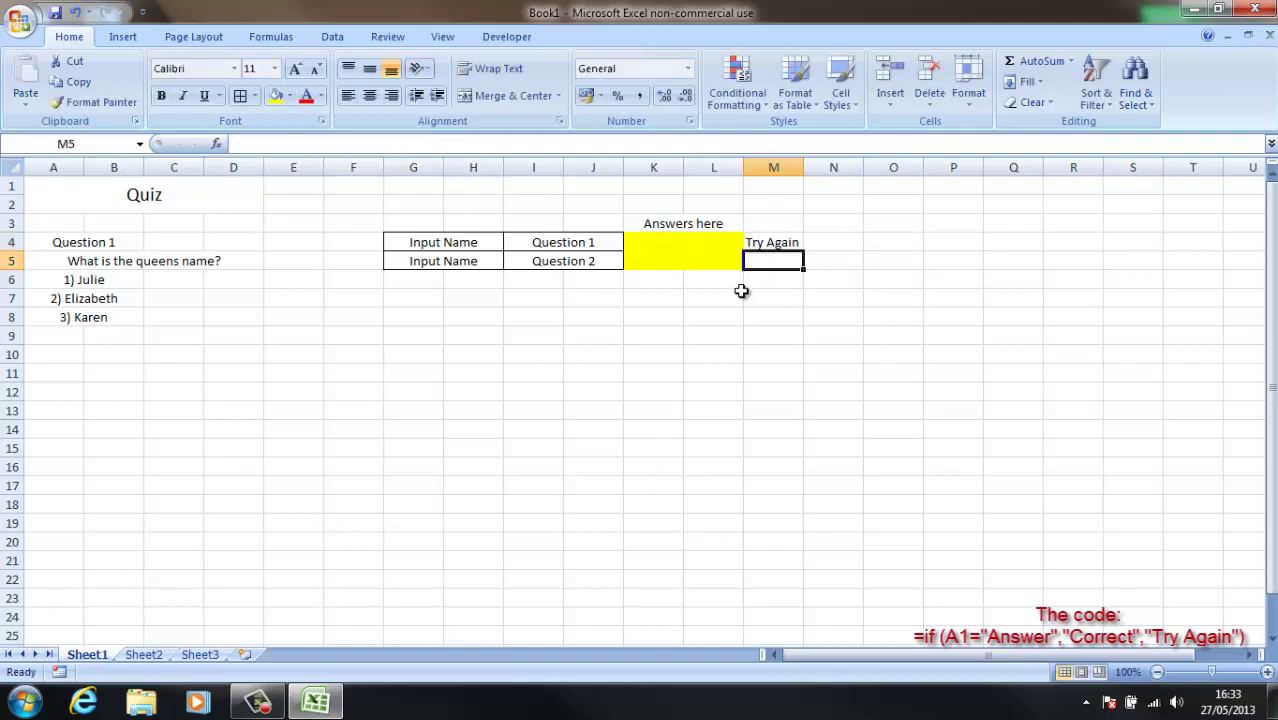
- Test the formula by entering the wrong answer "Julie" in the Question 1 answer cell K4
click(698, 241)
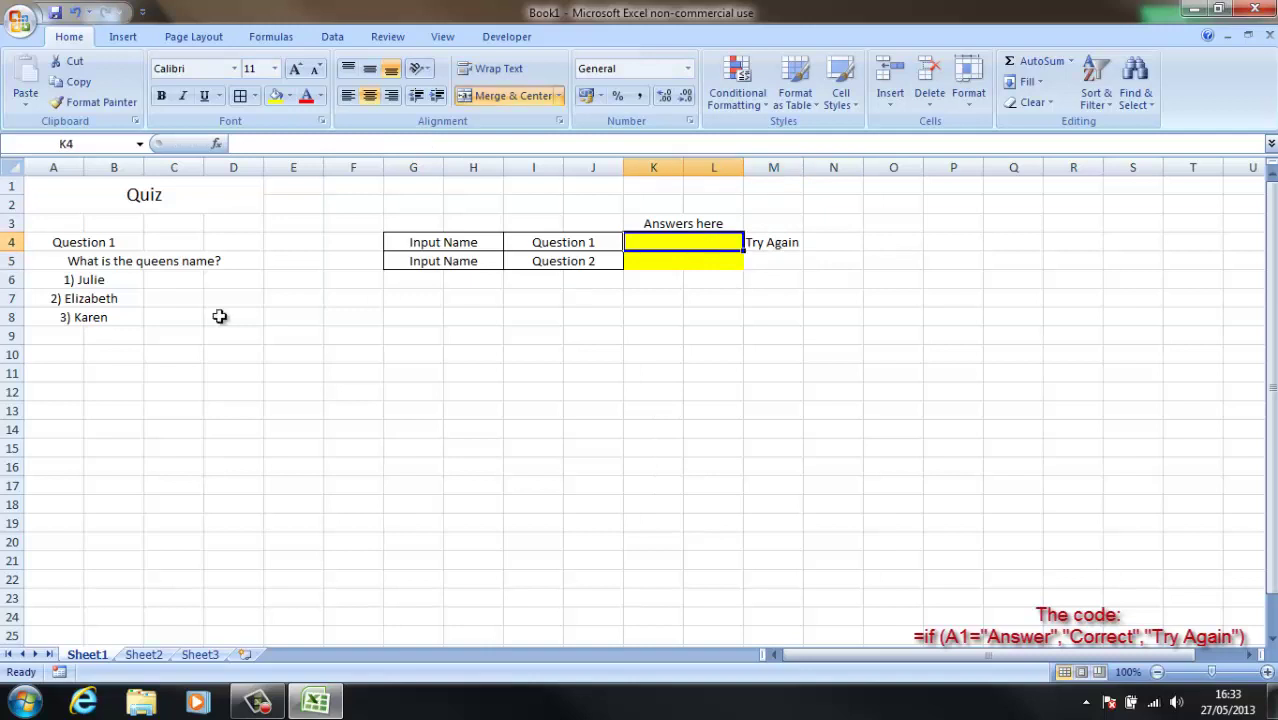
click(112, 280)
drag(88, 283, 100, 314)
click(120, 412)
click(639, 241)
text(Julie)
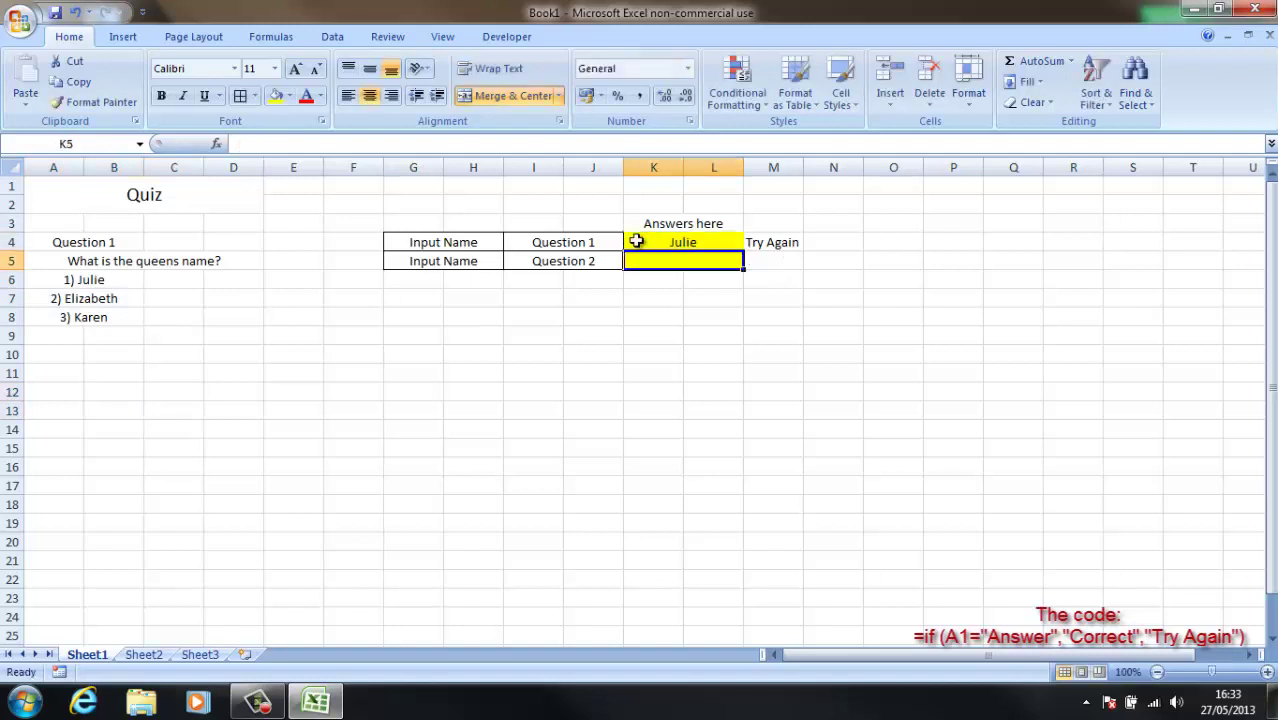
- Replace the test answer in K4 with the other wrong option, "Karen"
click(636, 241)
key(BackSpace)
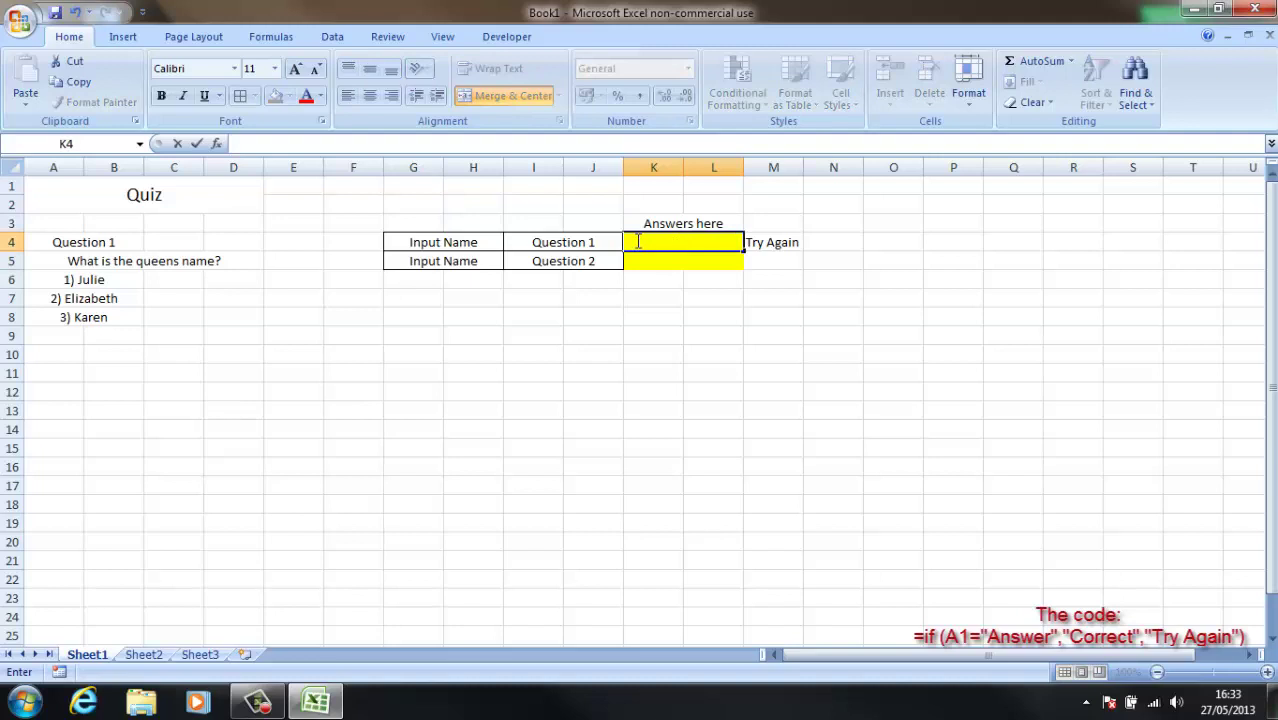
text(Karen)
key(Return)
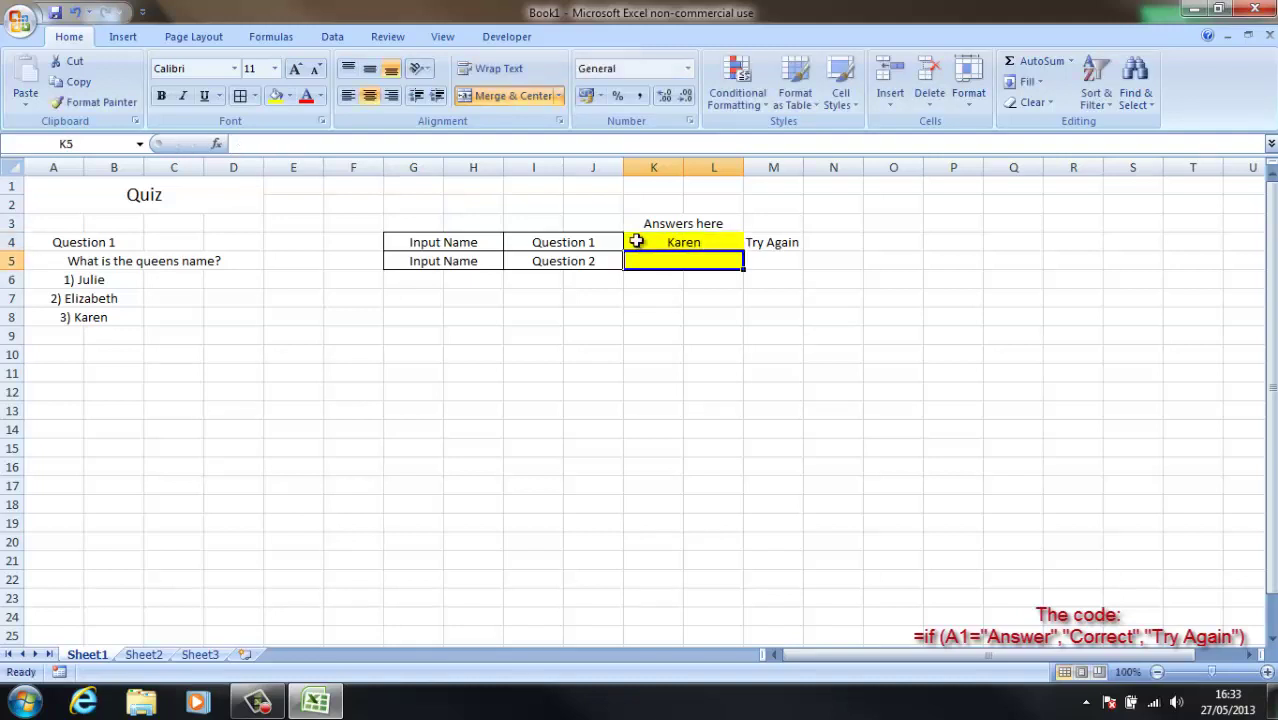
- Enter the right answer "Elizabeth" in K4 and review the formula in M4
click(636, 241)
key(BackSpace)
text(El)
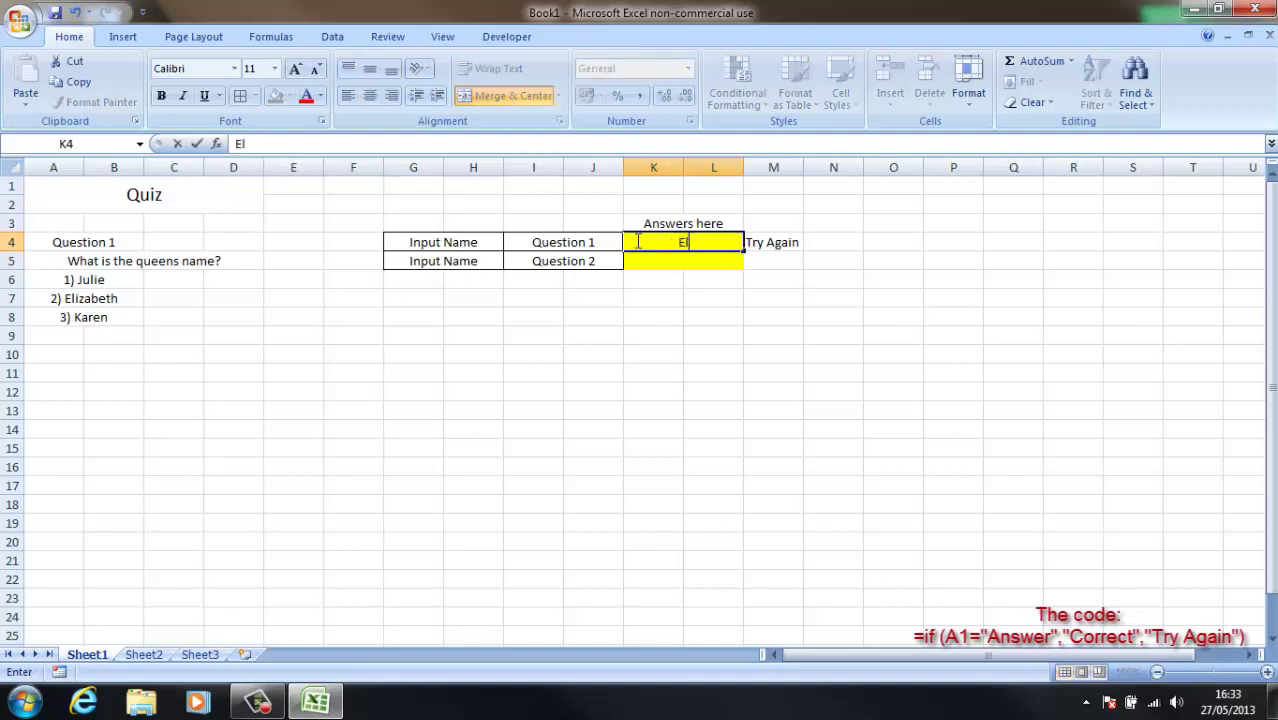
text(izabeth)
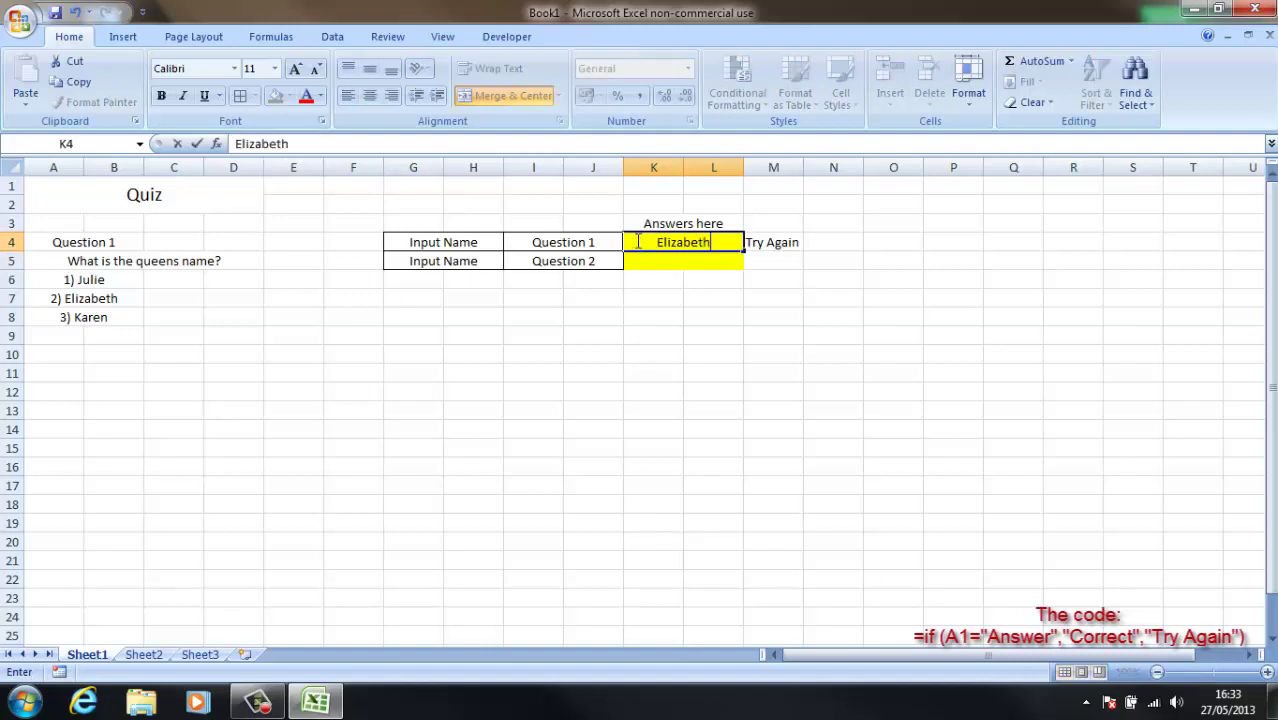
key(Return)
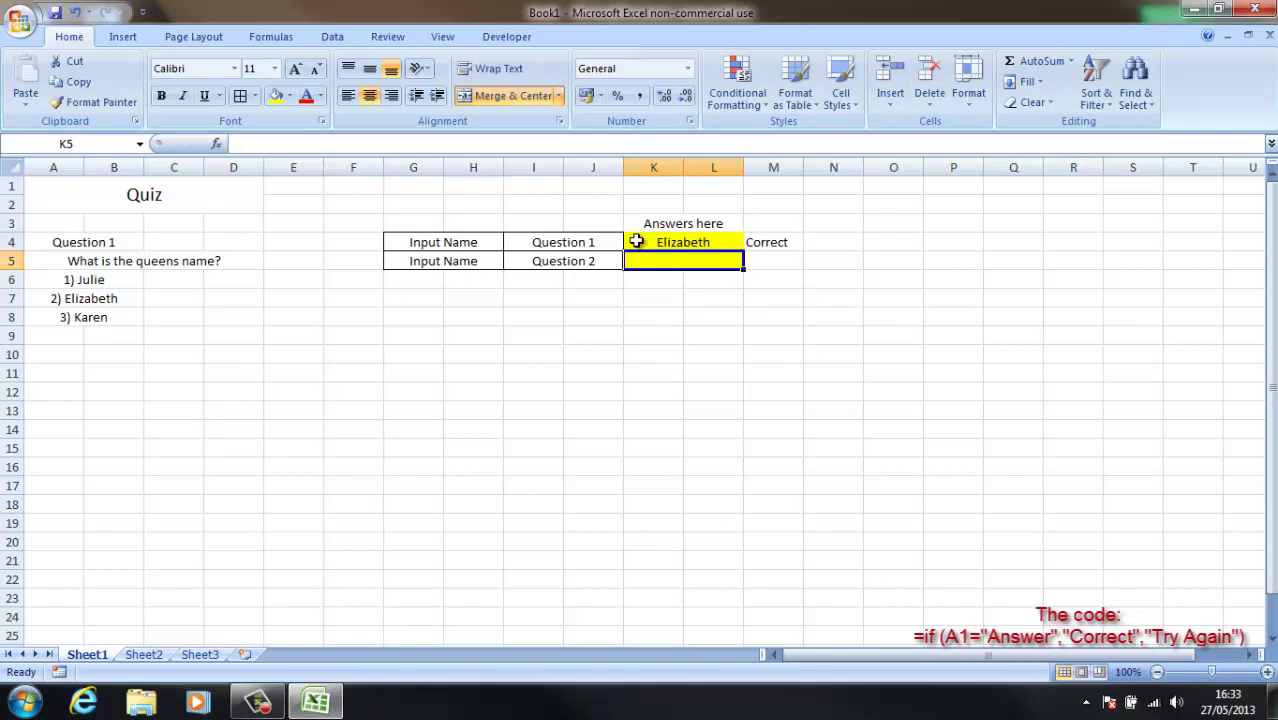
click(768, 242)
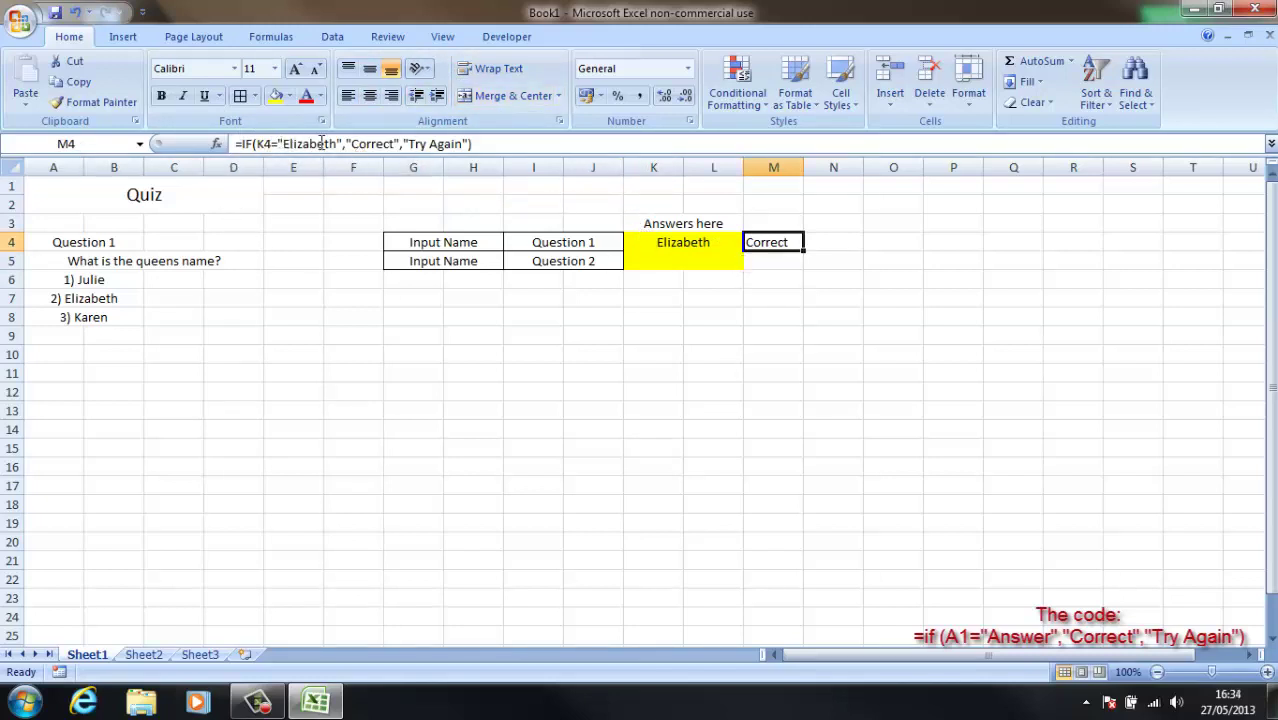
click(666, 242)
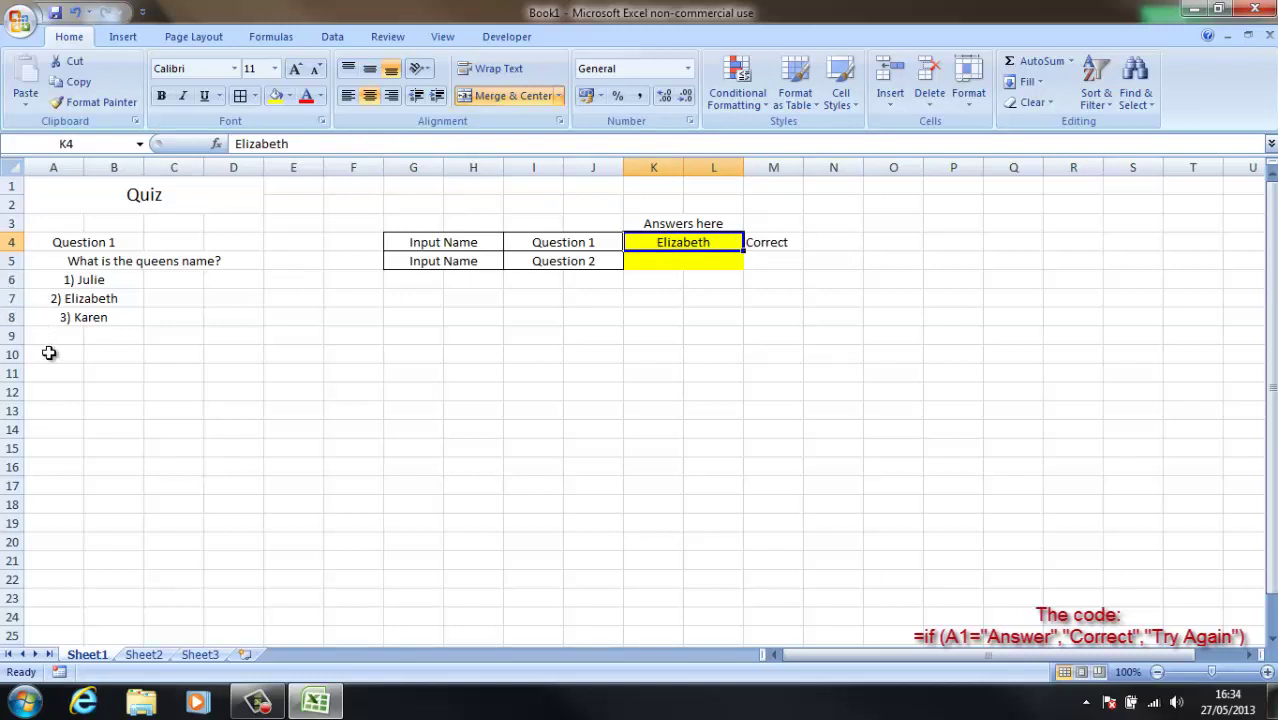
- Merge and center cells A10:B10 and enter the heading "Question 2"
drag(46, 354, 130, 354)
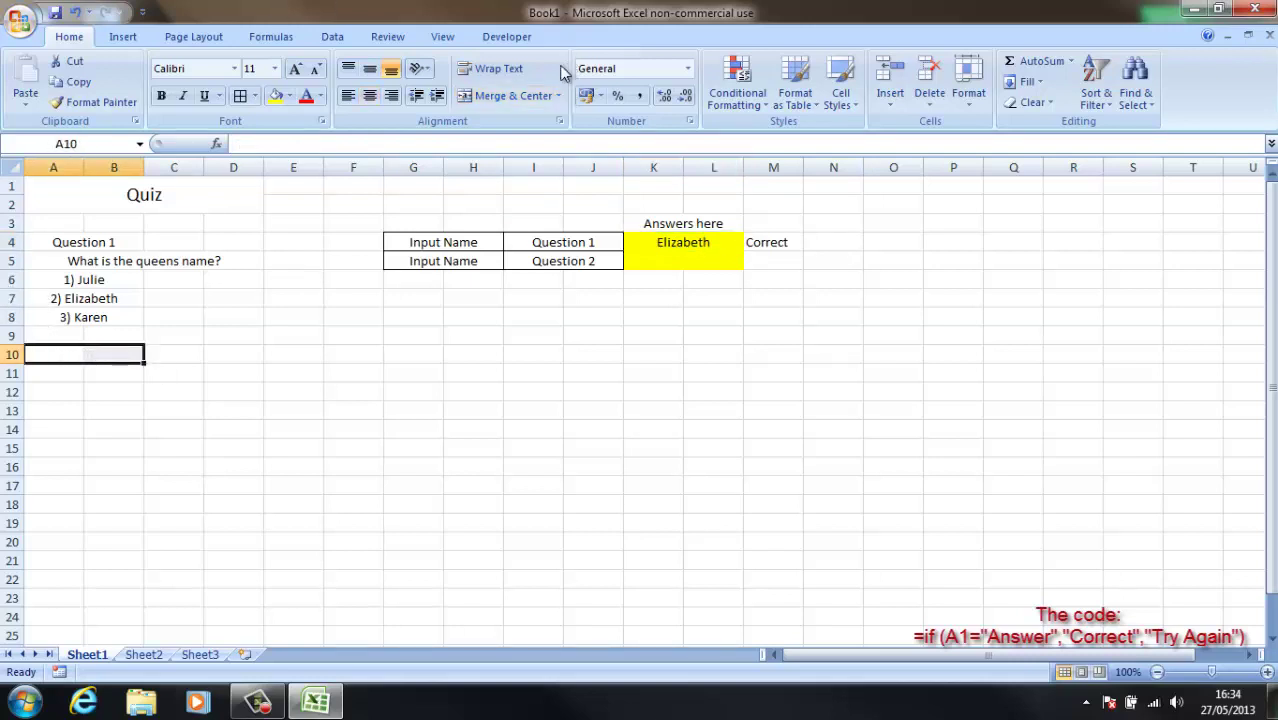
click(524, 95)
text(Questio)
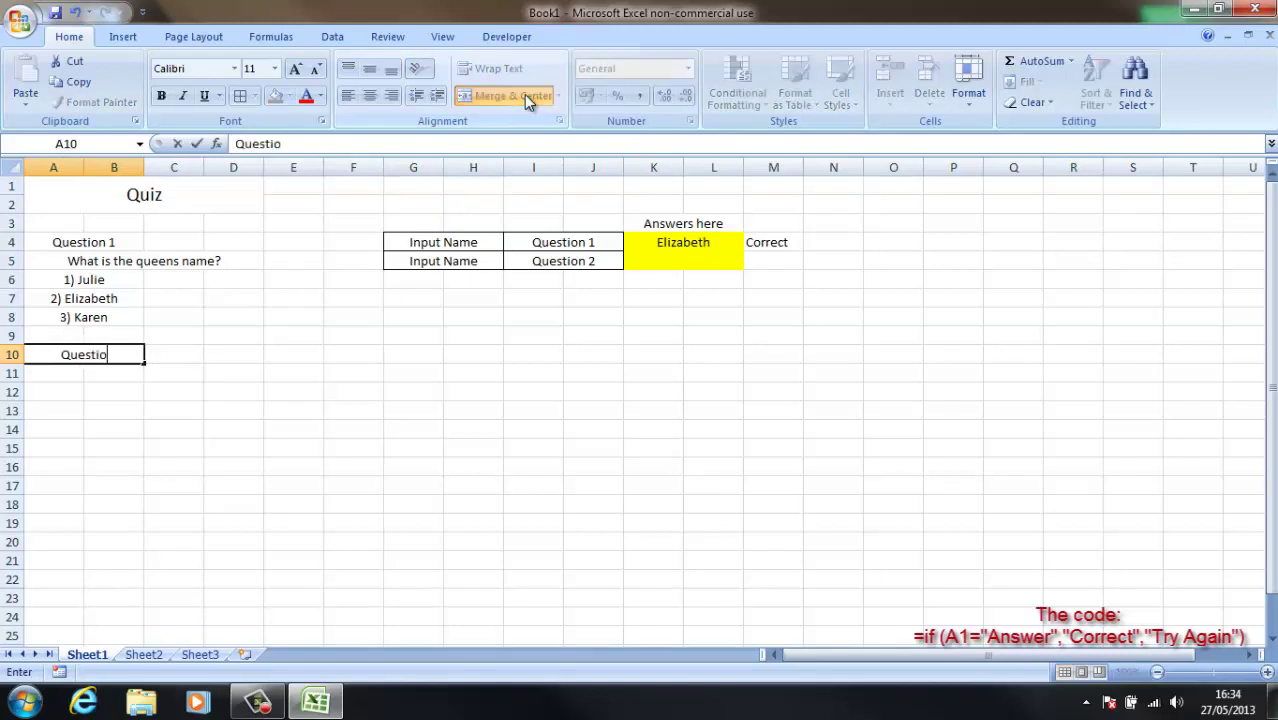
text(n 2)
- Merge and center cells A11:D11 and enter the question "What is shakespeares first name?"
drag(77, 370, 214, 372)
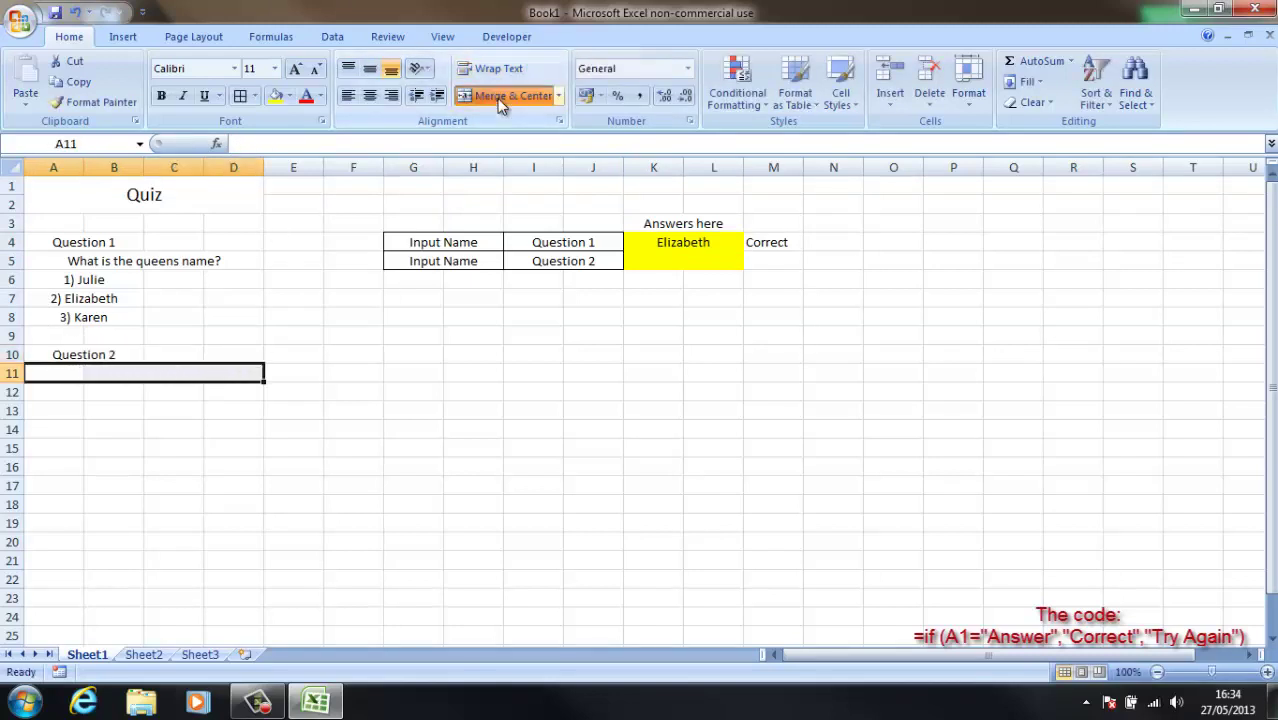
click(500, 95)
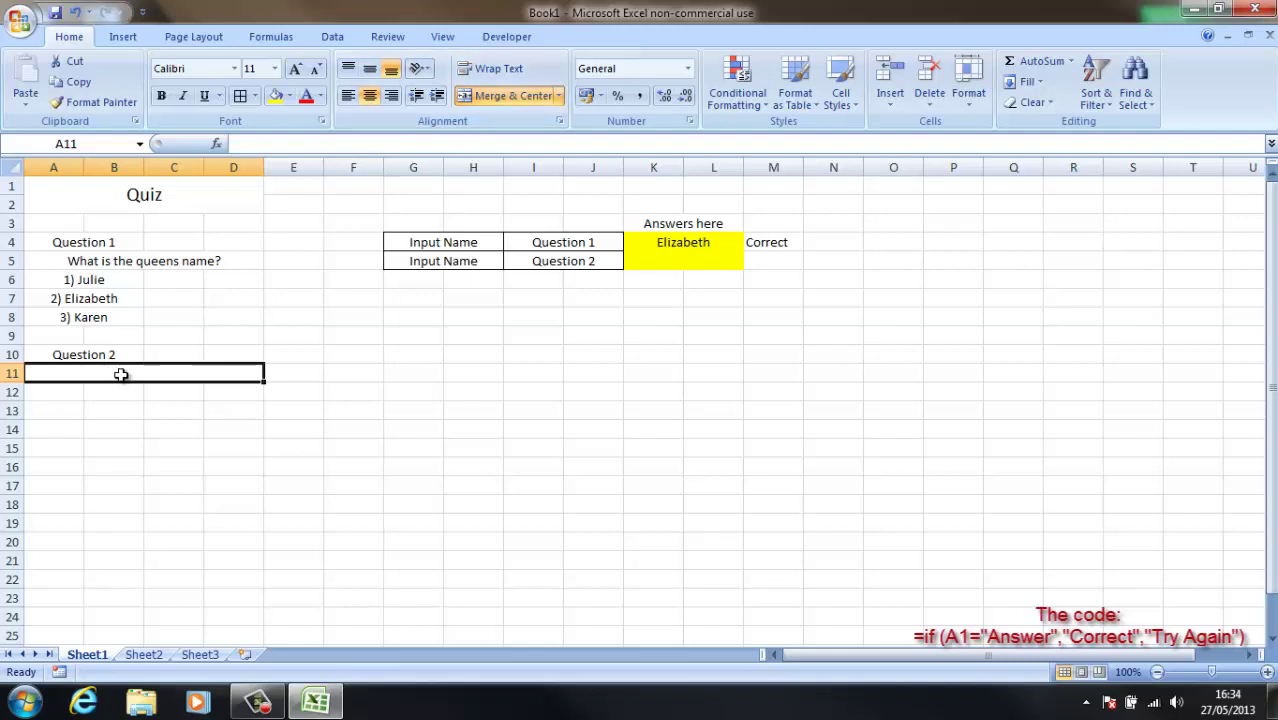
text(What is )
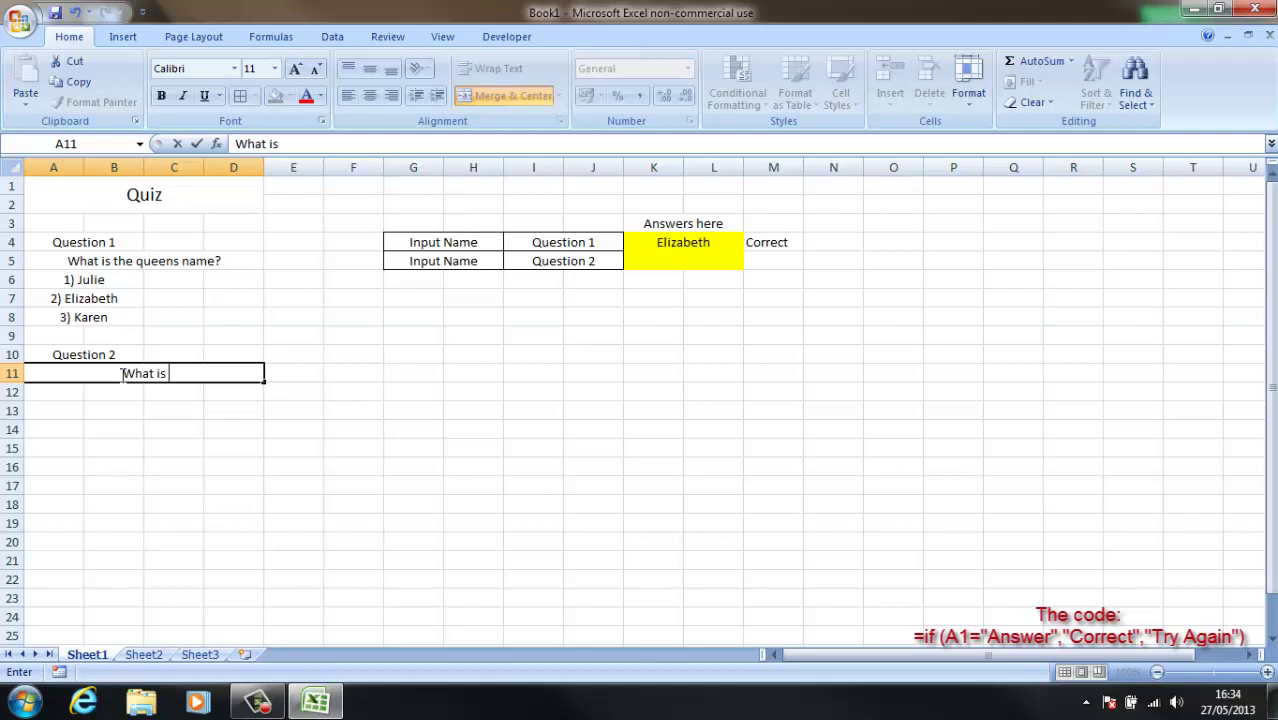
text(shakespeare)
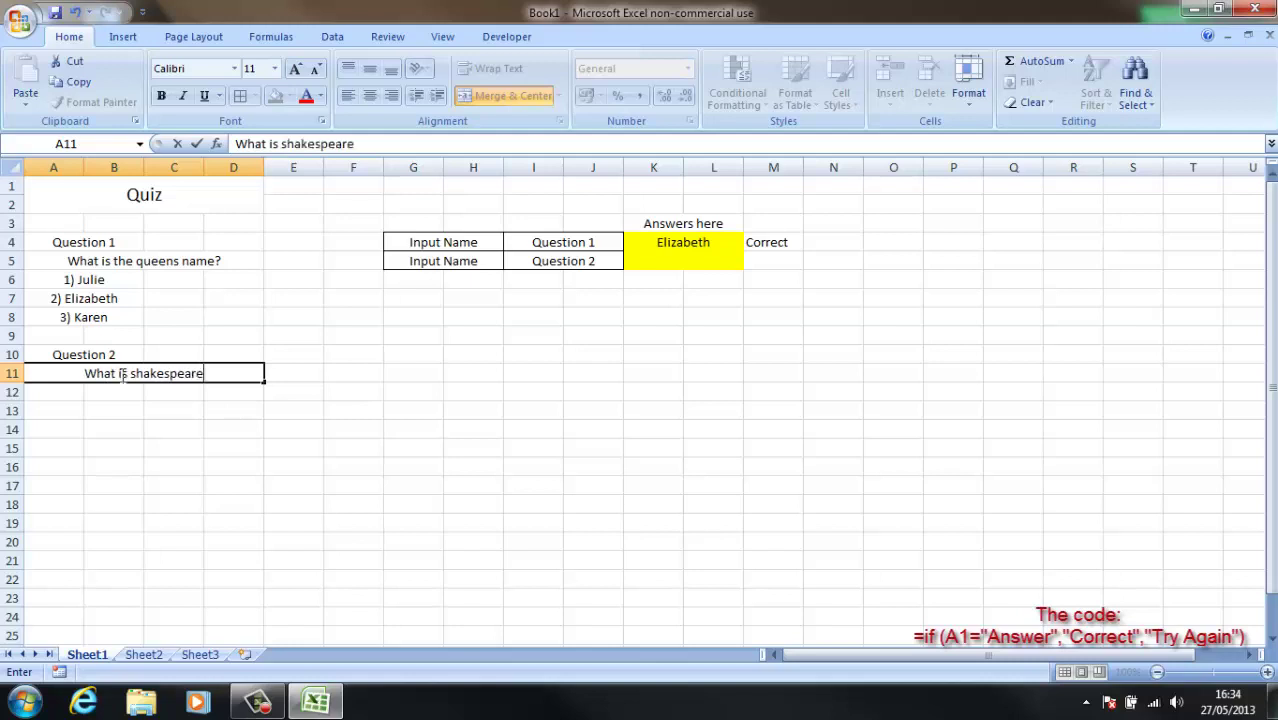
text(s first name)
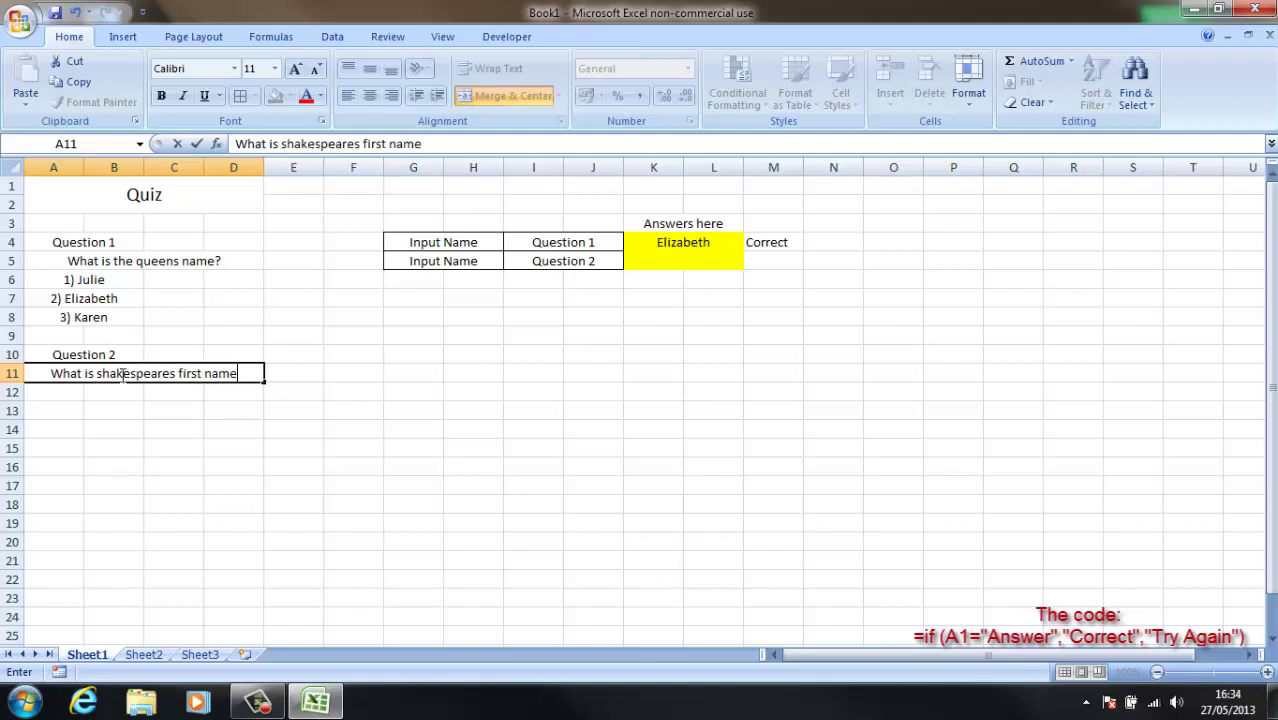
text(?)
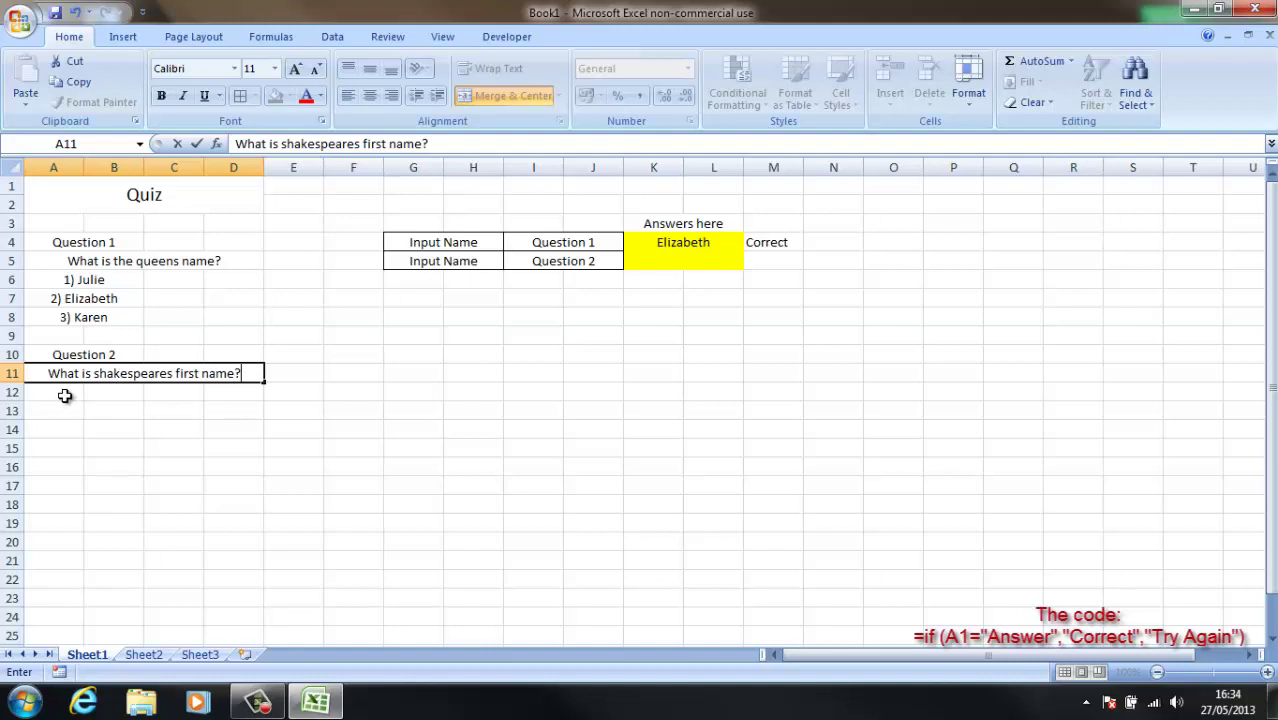
- Merge and center A12:B12 and fill the merged format down to row 14 for the answer options
click(80, 396)
click(478, 94)
drag(146, 398, 144, 438)
click(562, 431)
- Highlight the quoted answer "Elizabeth" inside the IF formula of M4
click(789, 243)
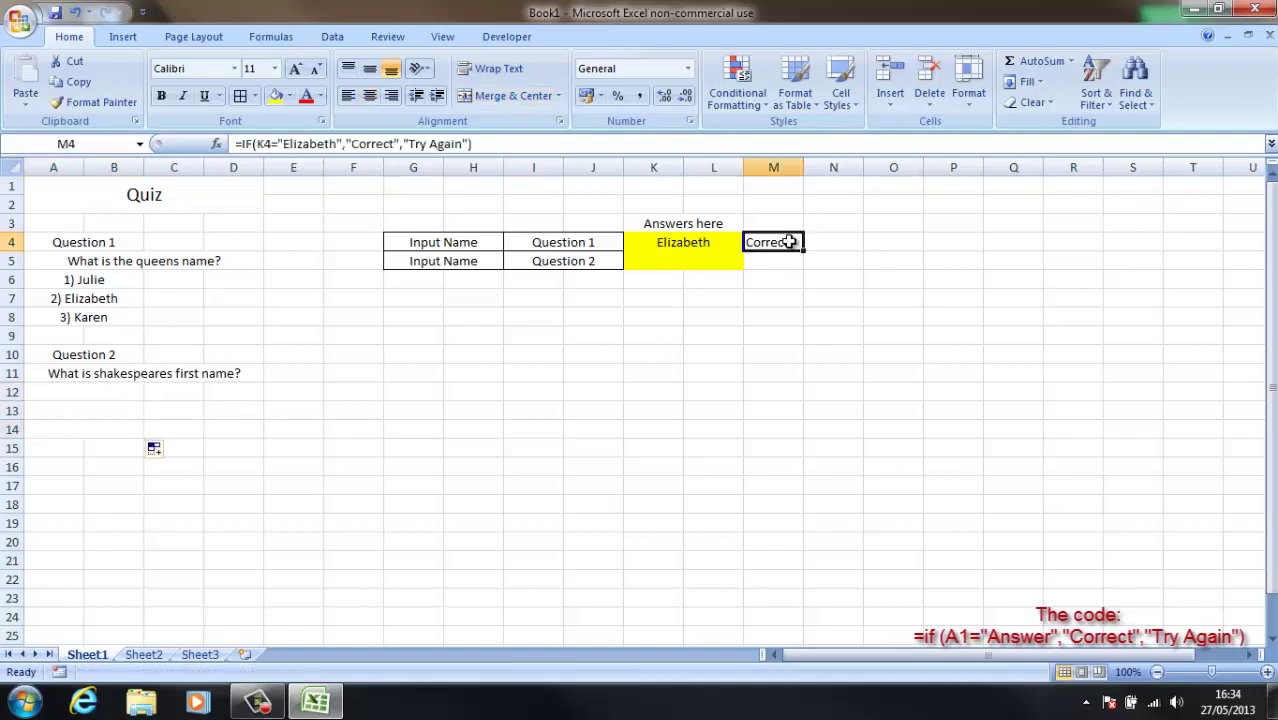
drag(280, 143, 342, 144)
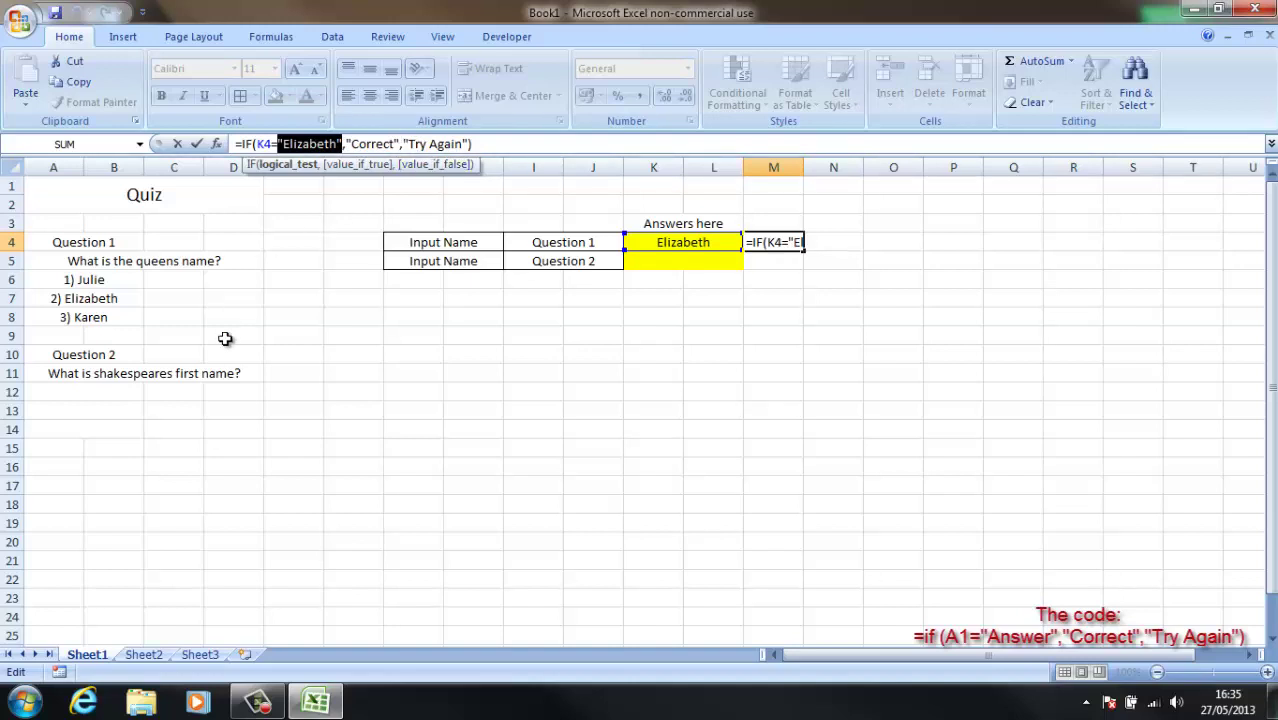
click(130, 388)
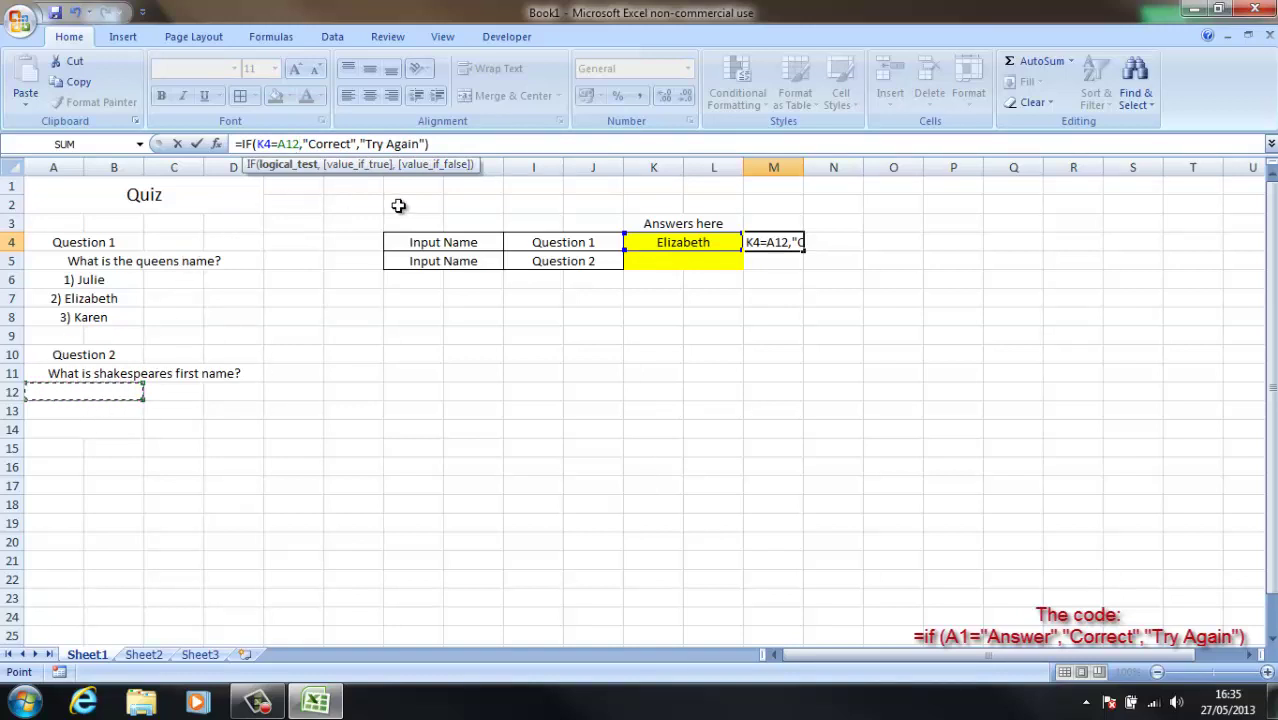
- Replace the A12 reference in M4's IF formula with the quoted answer "Elizabeth" as the value compared with K4
key(BackSpace)
key(BackSpace)
key(BackSpace)
text("E)
key(Return)
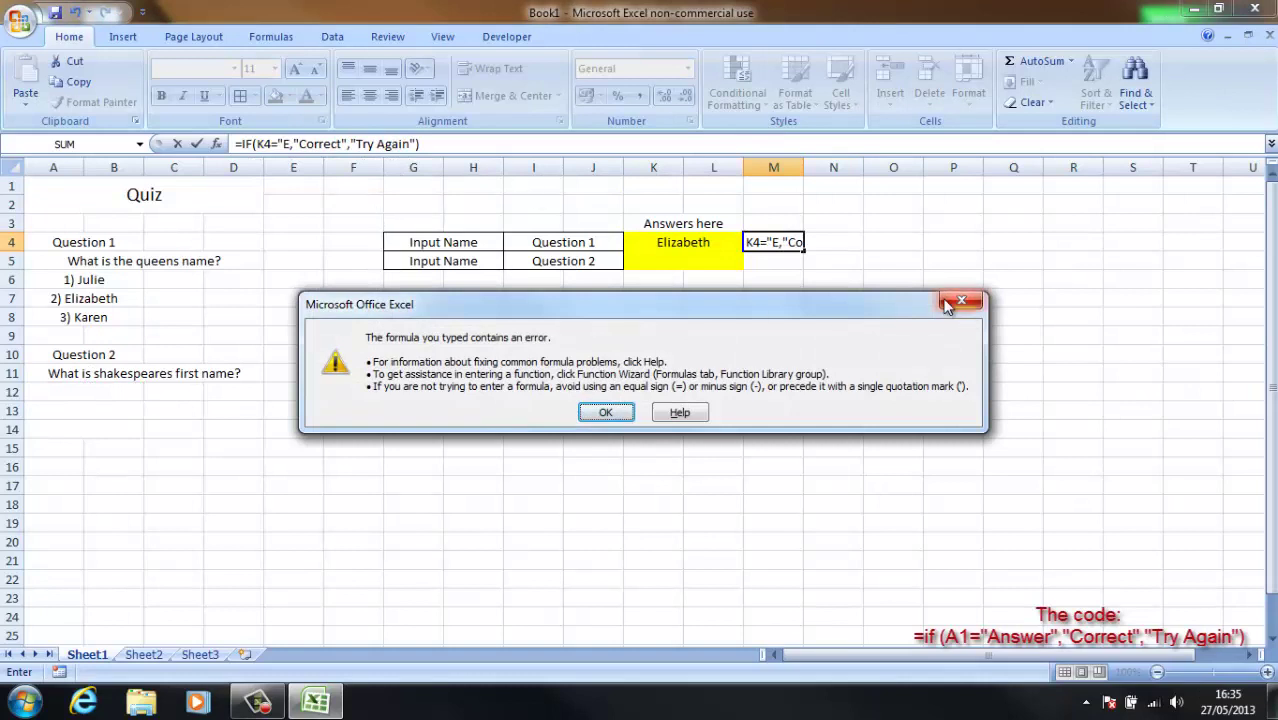
click(947, 305)
click(287, 144)
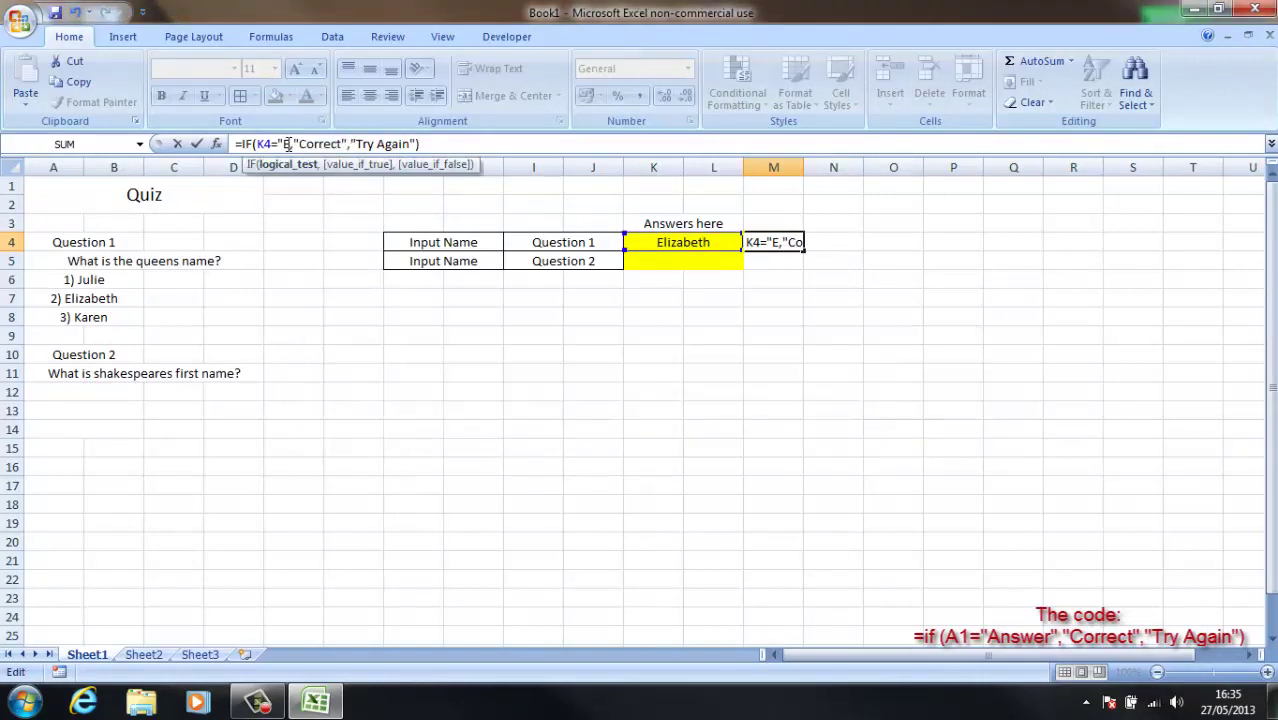
text(liza)
key(BackSpace)
key(BackSpace)
key(BackSpace)
text(izabet)
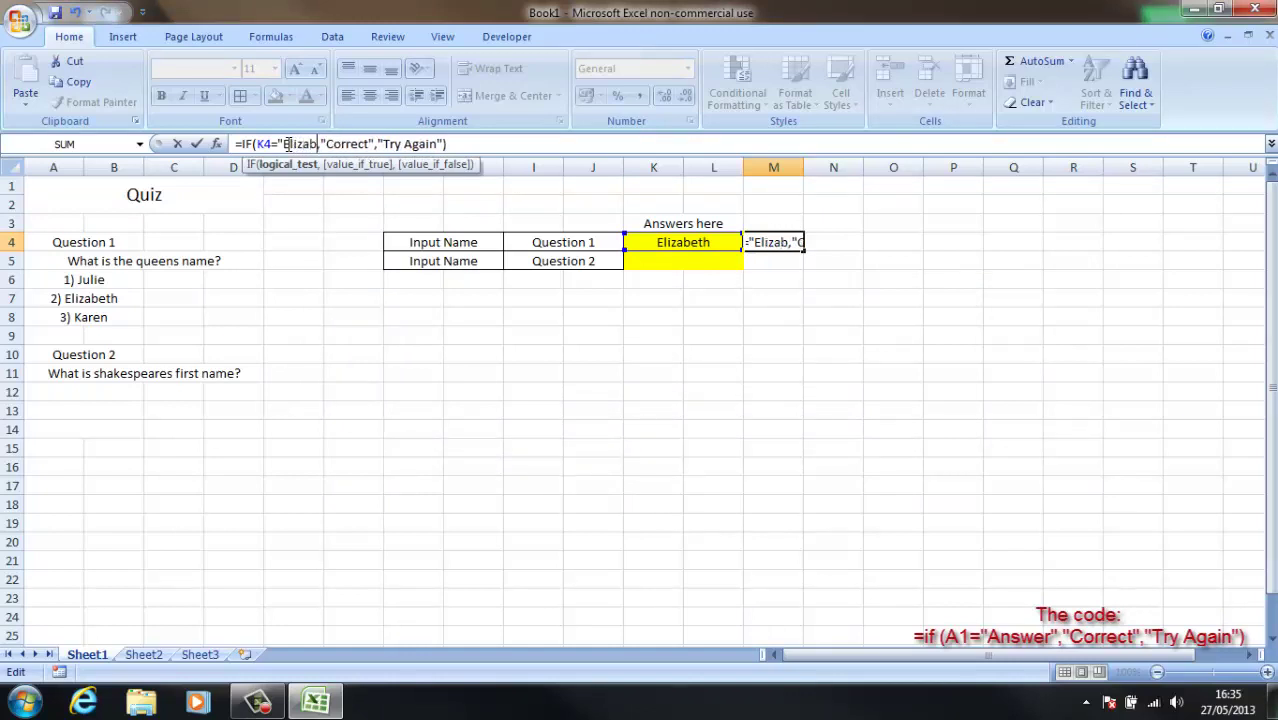
text(h")
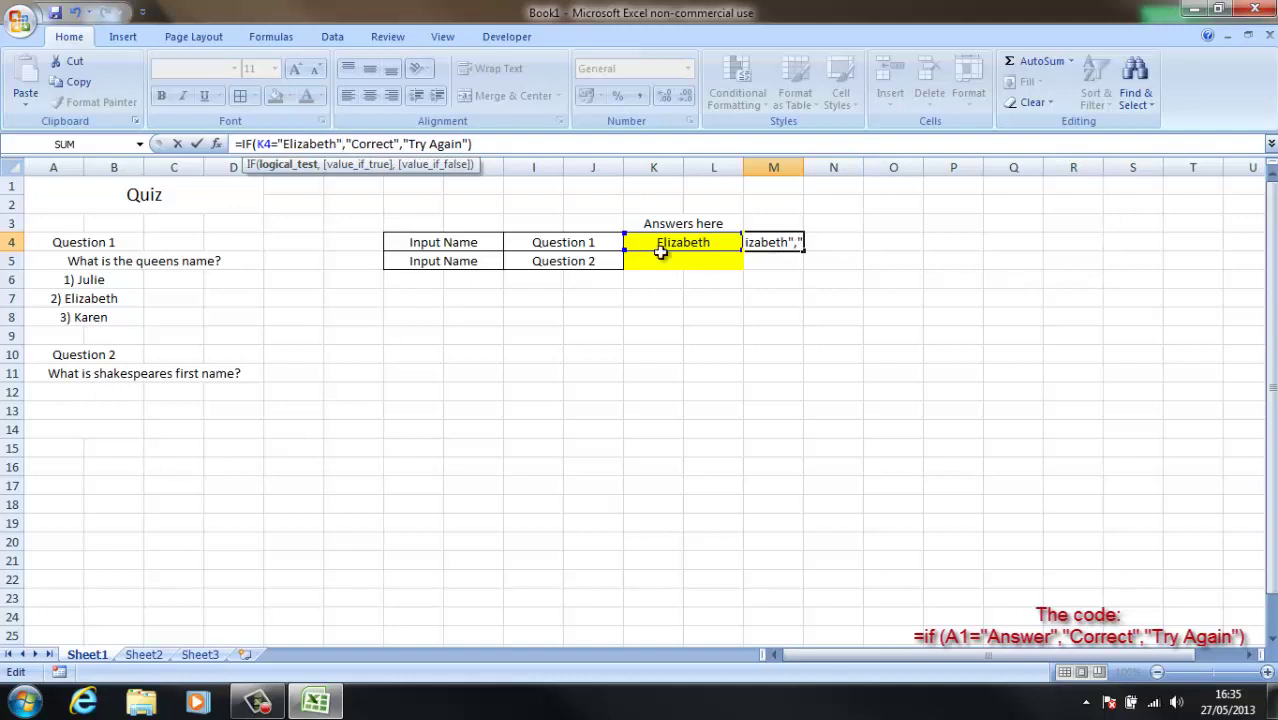
key(Return)
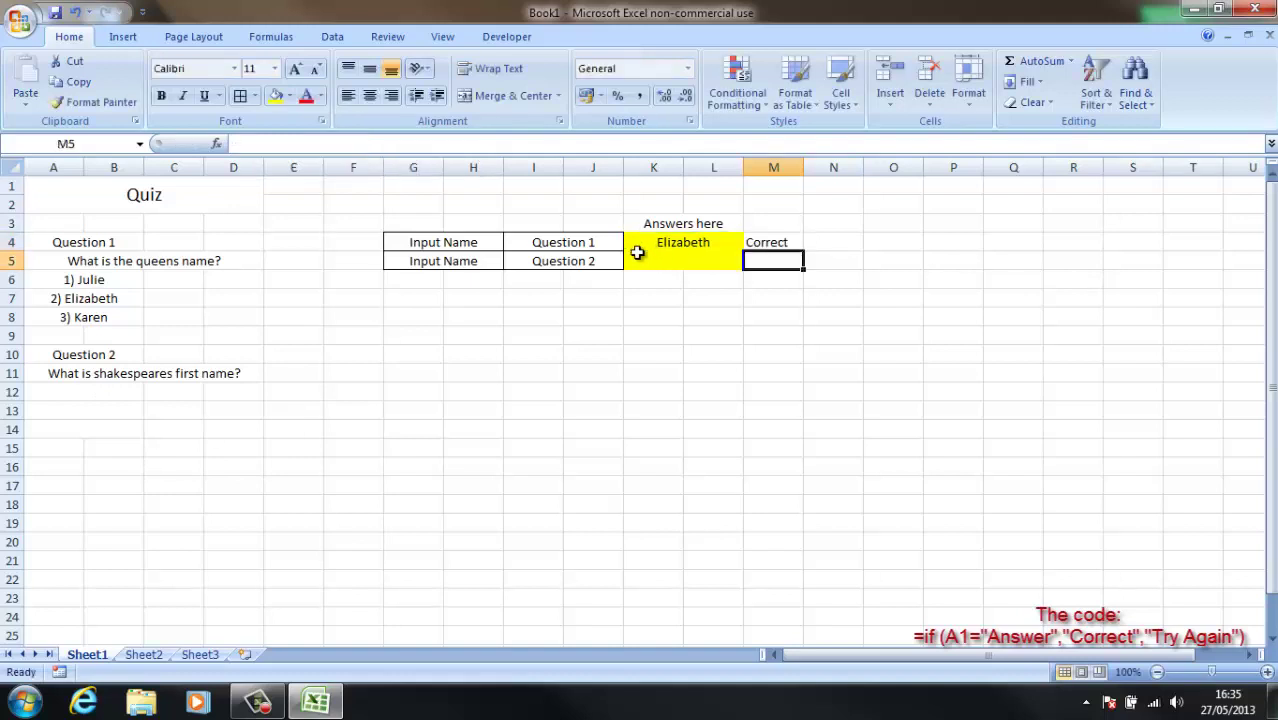
- Enter the Question 2 answer options "1) Chris", "2)Willaim" and "3) John" in the merged cells A12 to A14
click(107, 391)
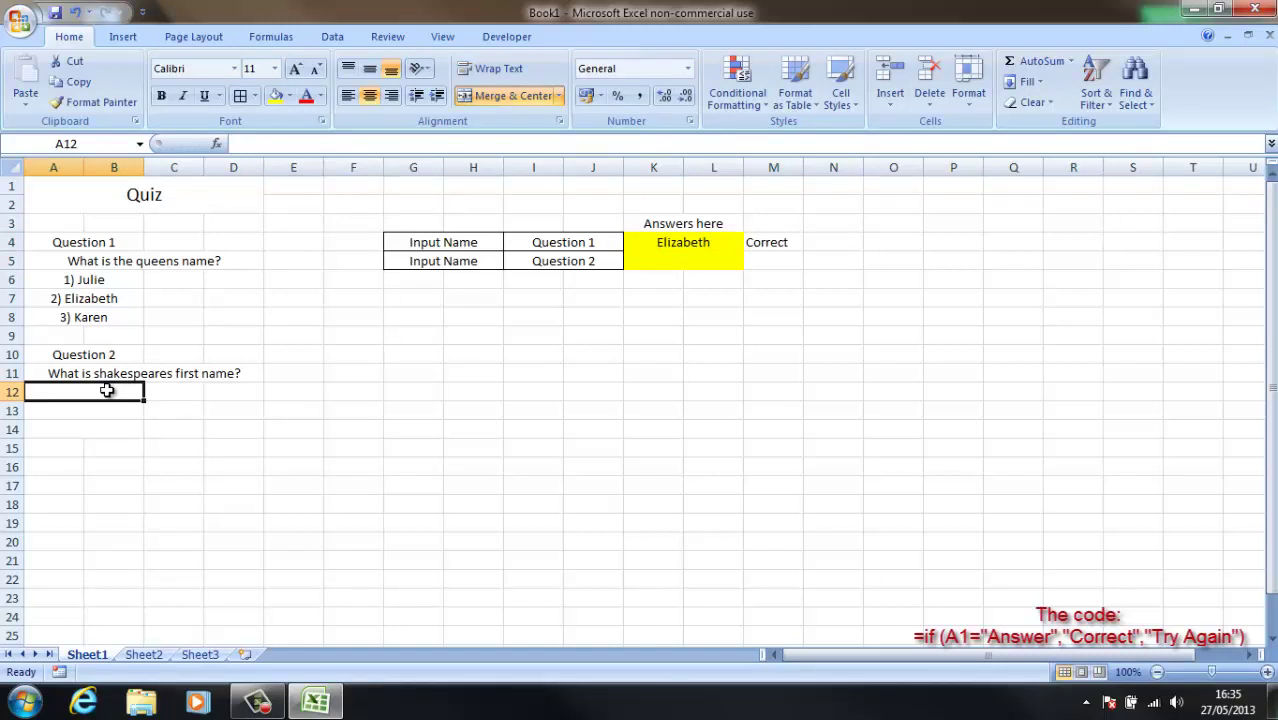
text(1))
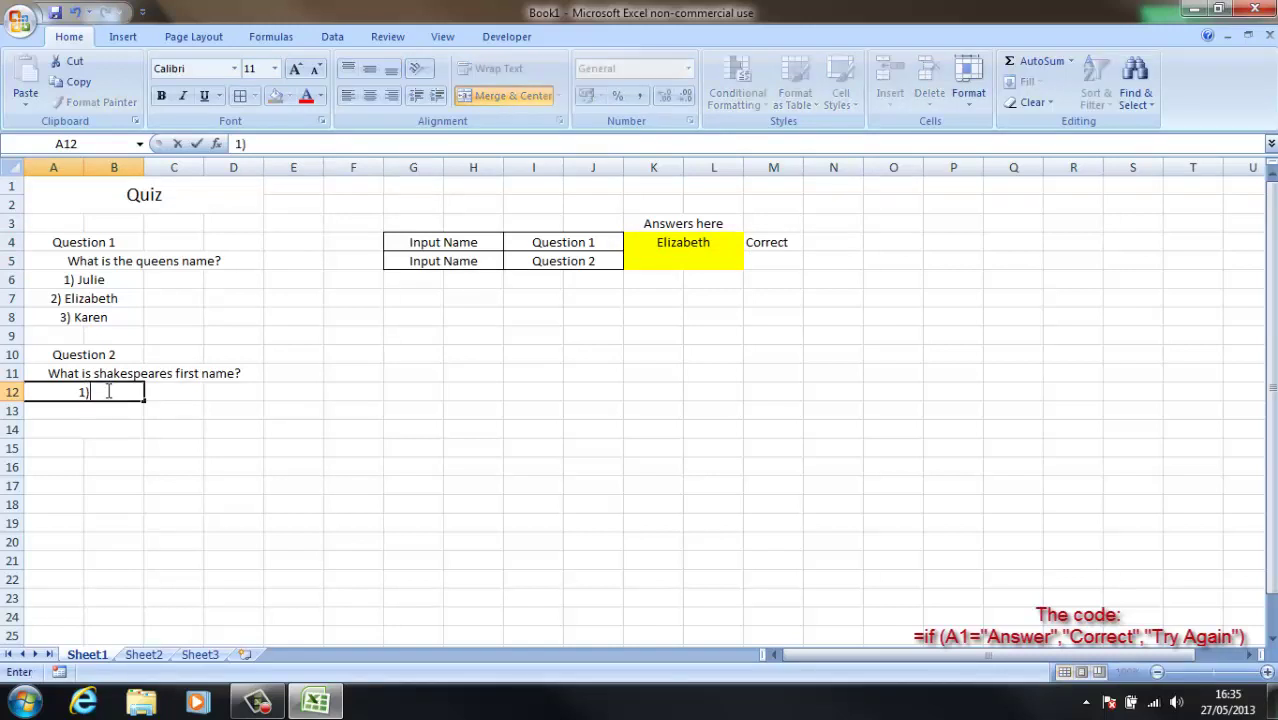
text( Christ)
key(BackSpace)
key(Return)
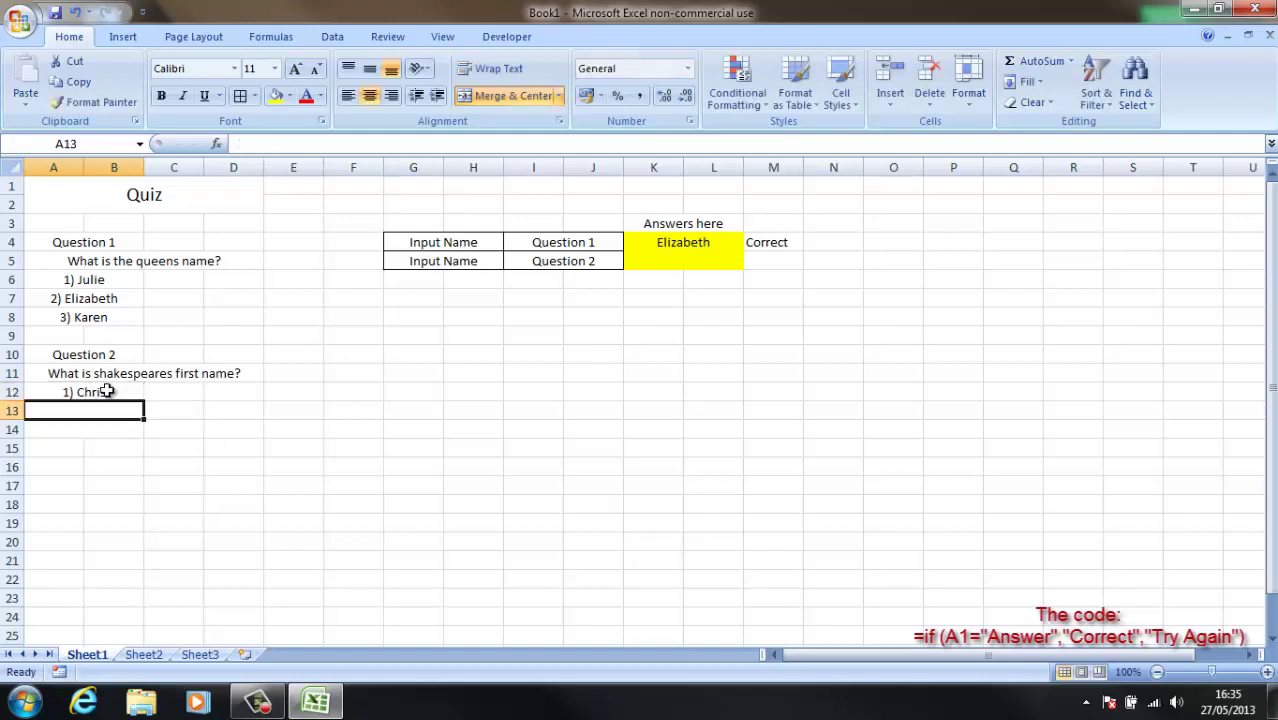
text(2)W)
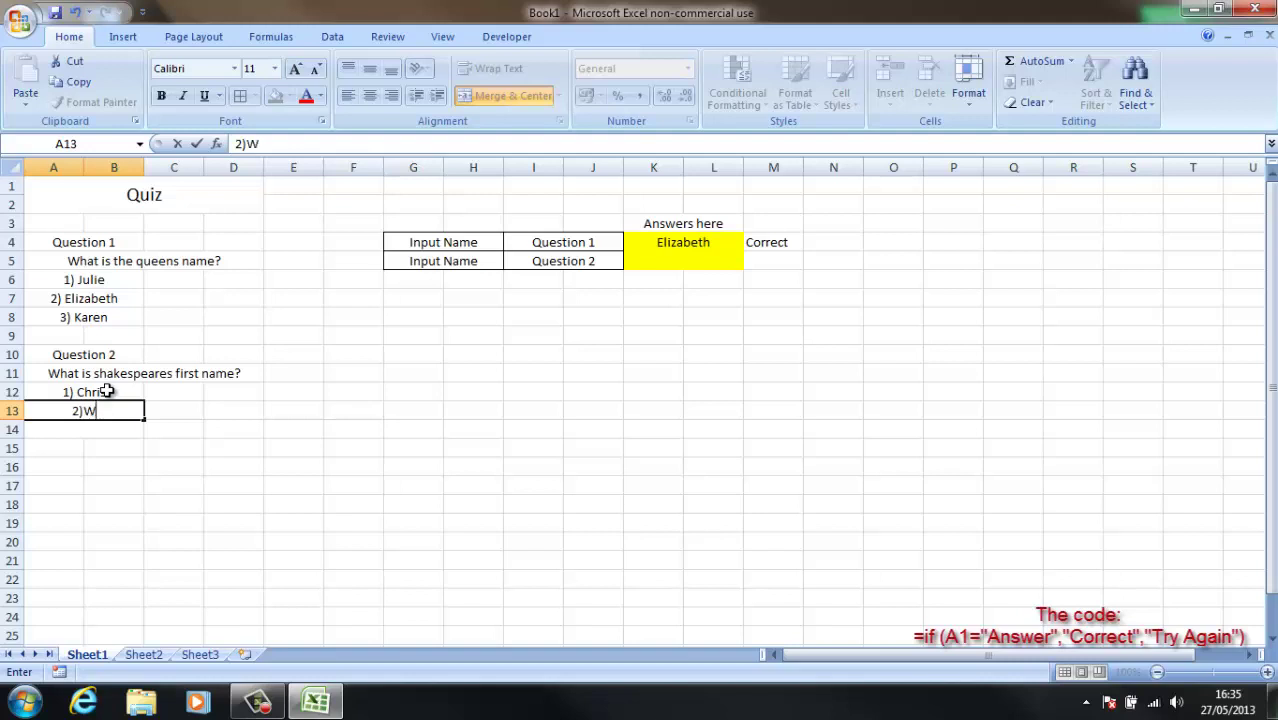
text(illaim)
key(Tab)
key(Tab)
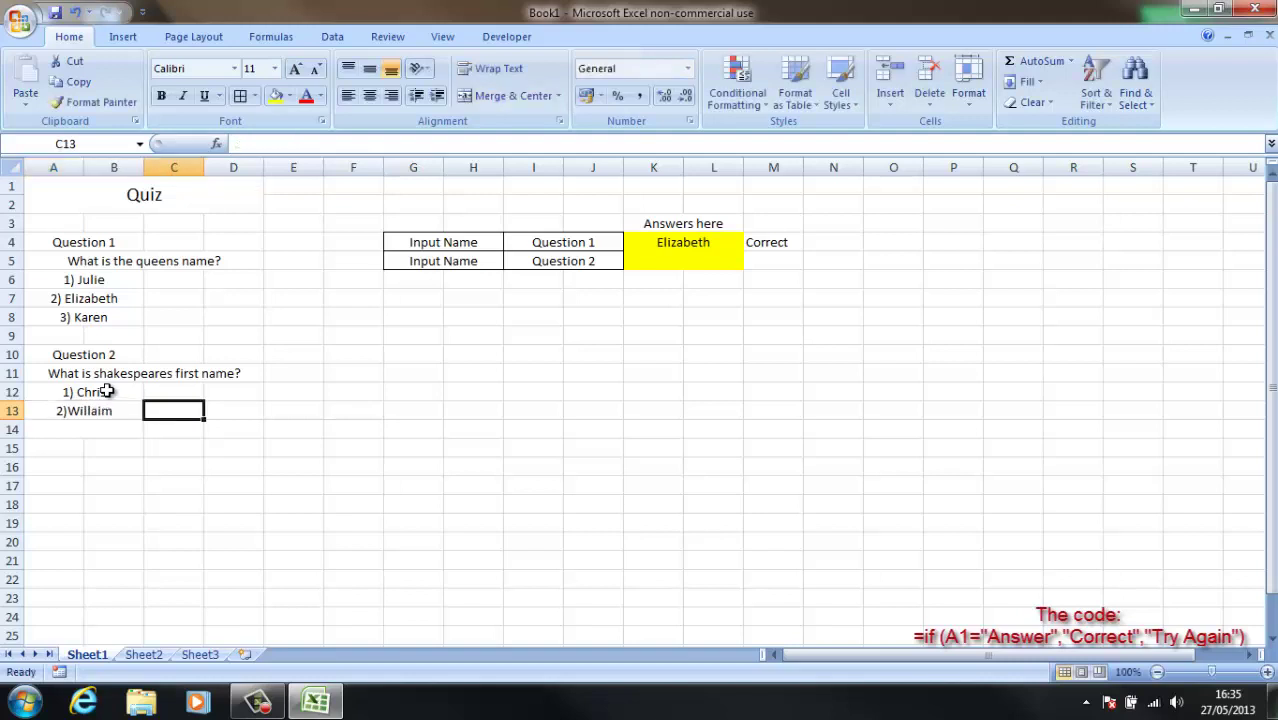
key(Return)
text(3))
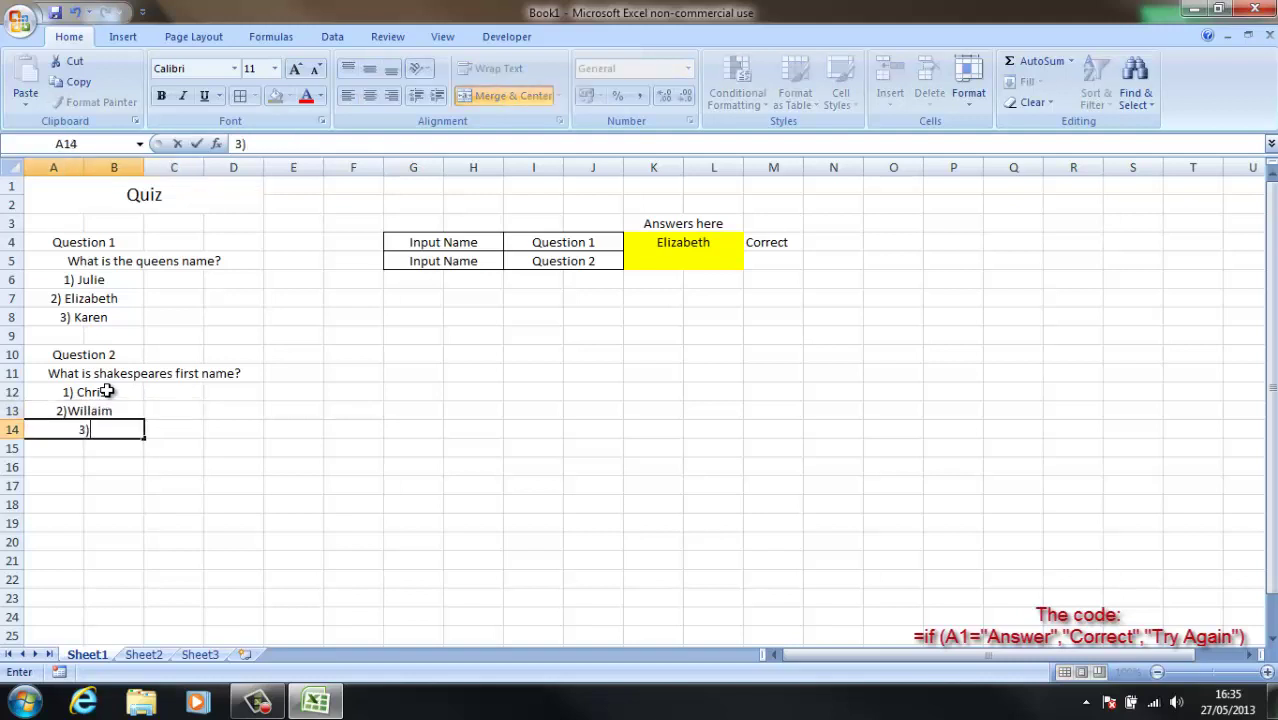
text( John)
- Enter the formula =if(k5="William","Correct","Try Again") in M5 to check the Question 2 answer
click(788, 262)
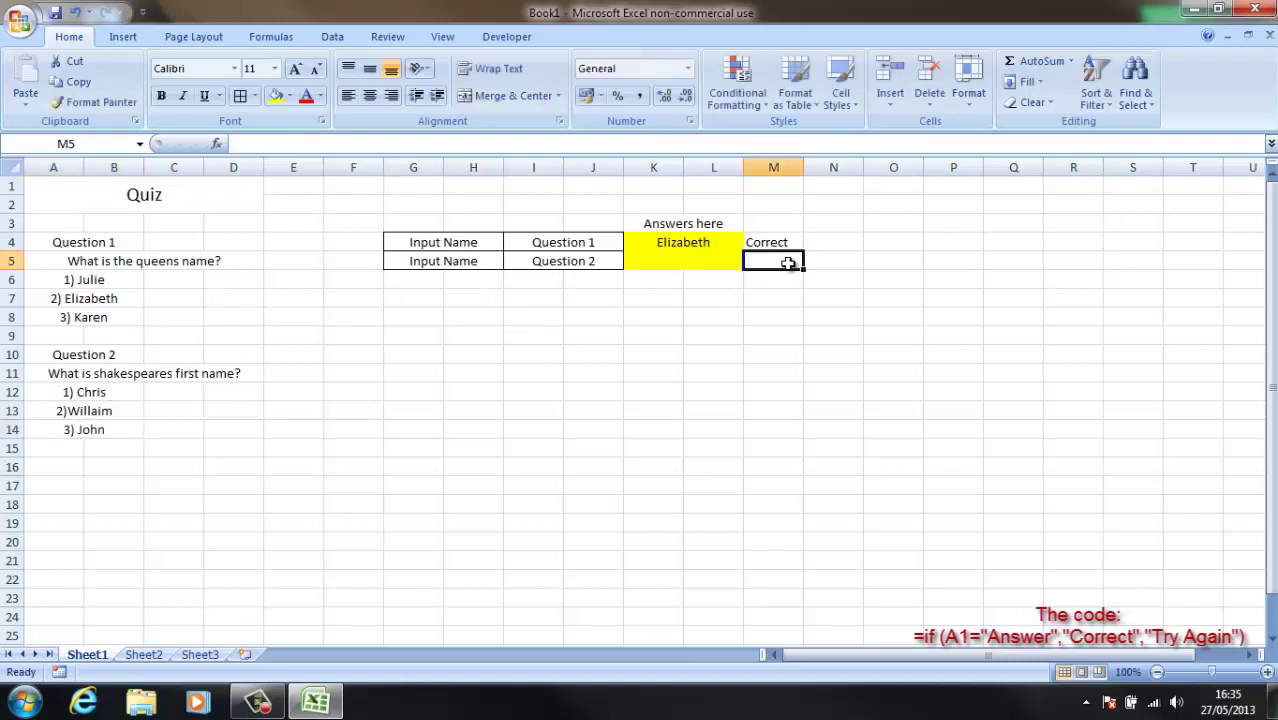
text(=if)
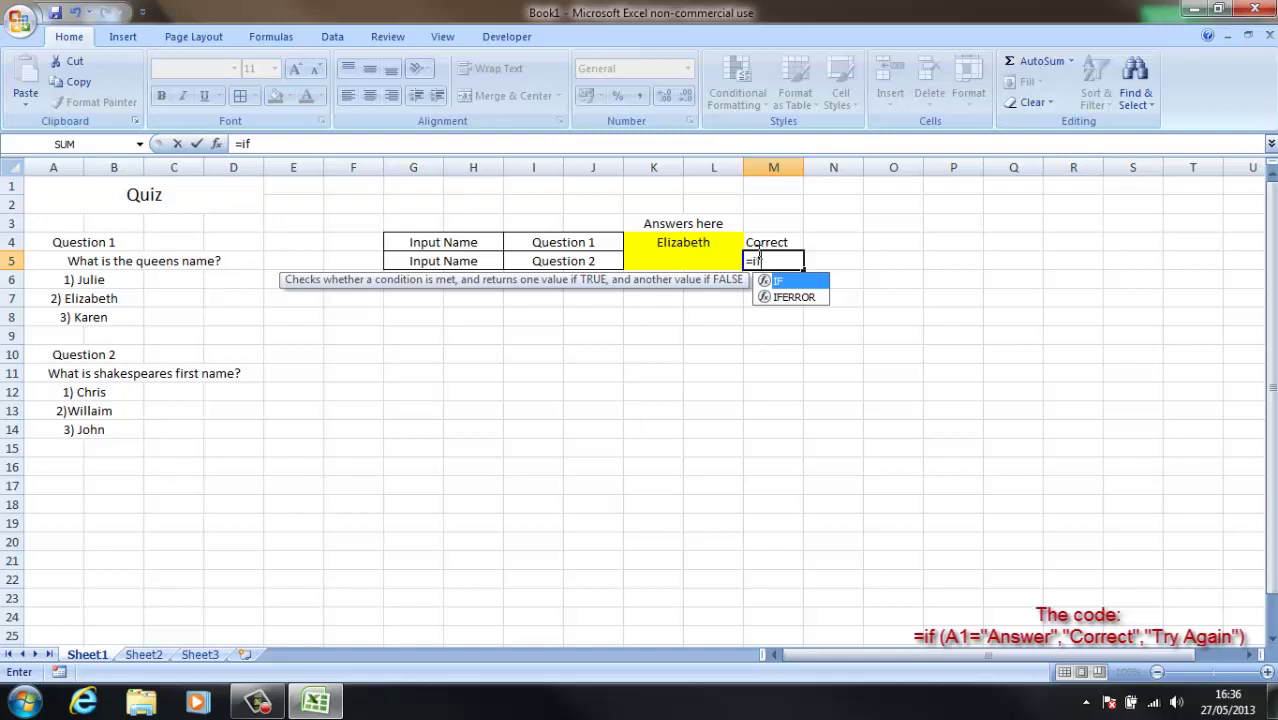
text(()
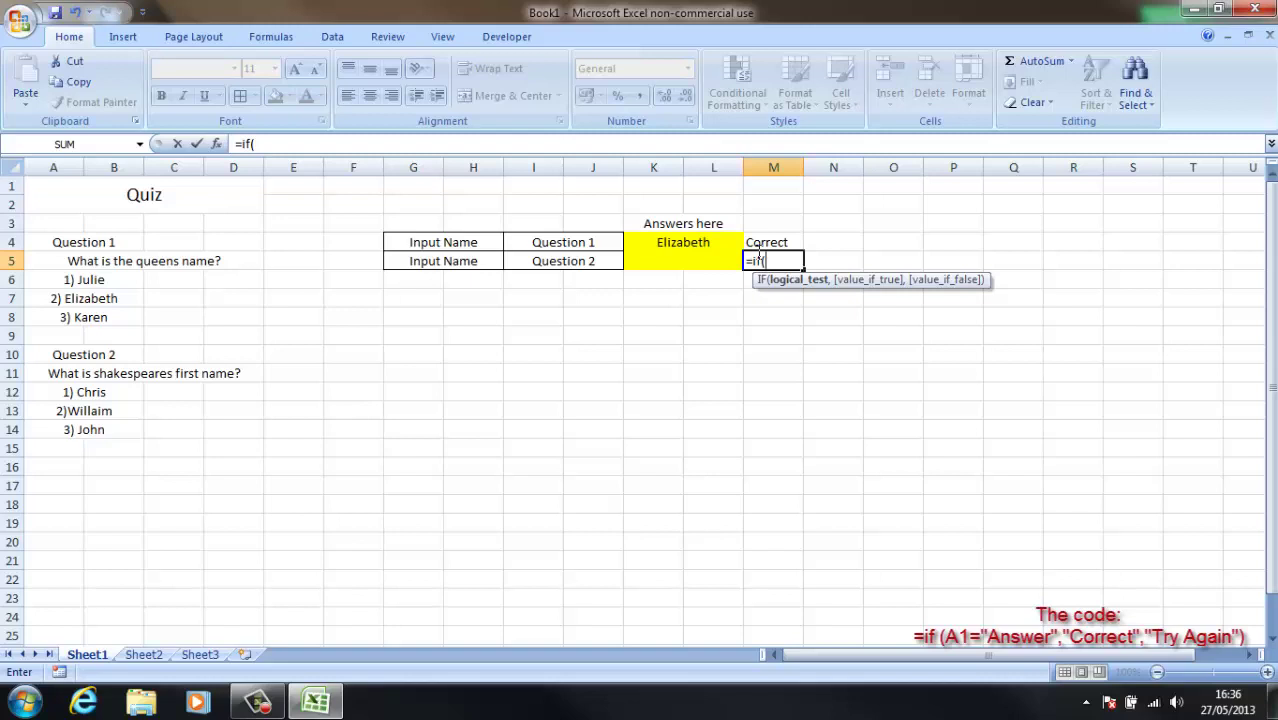
text(k5)
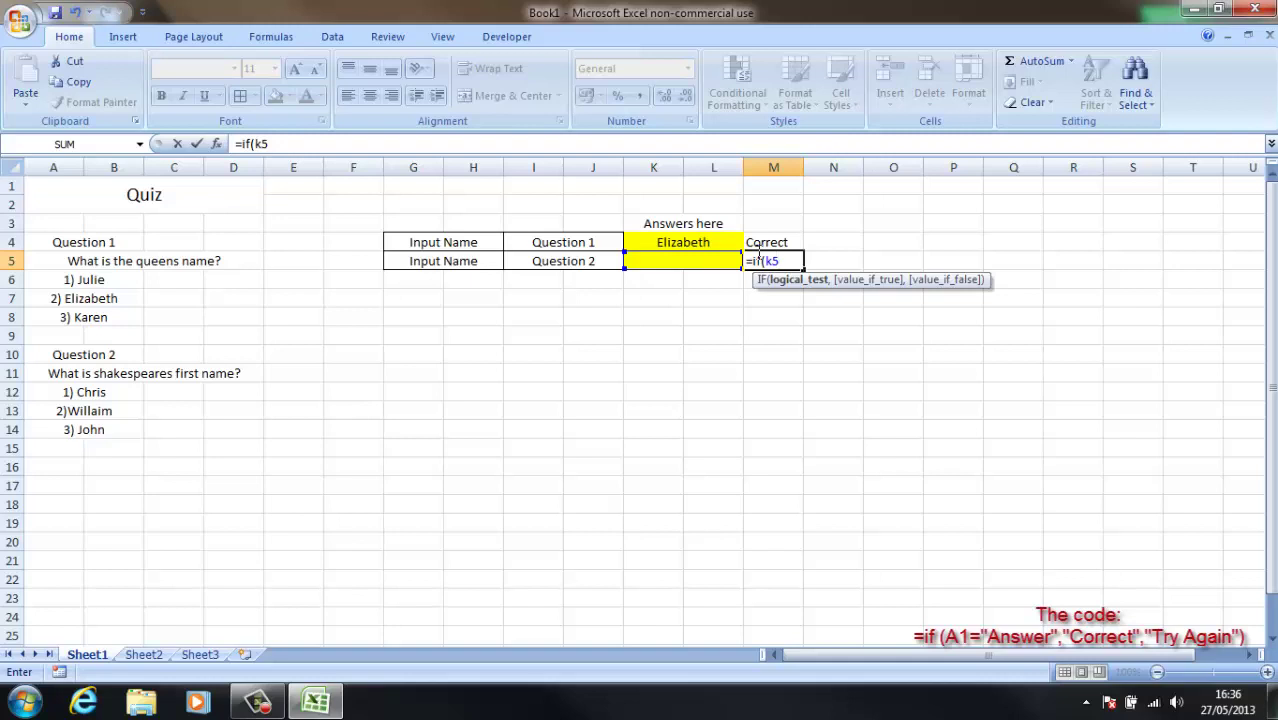
text(="Willaim)
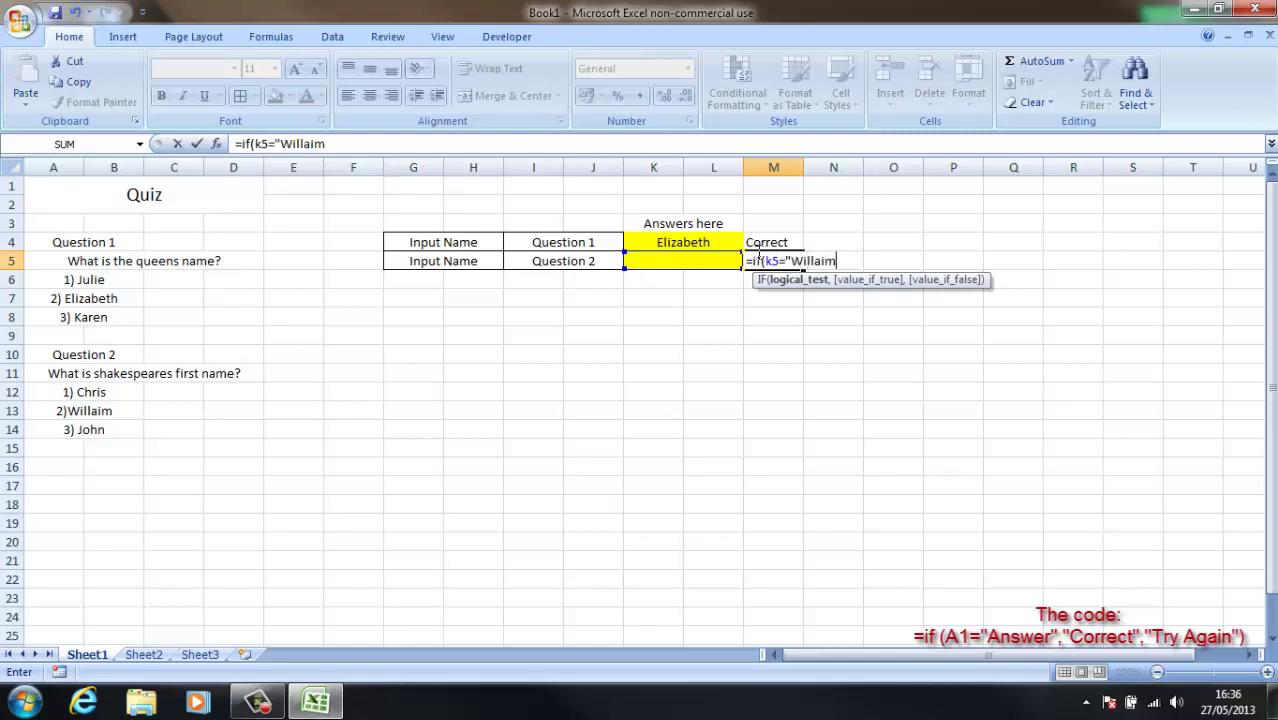
key(BackSpace)
key(BackSpace)
key(BackSpace)
text(iam",C)
key(BackSpace)
text("C)
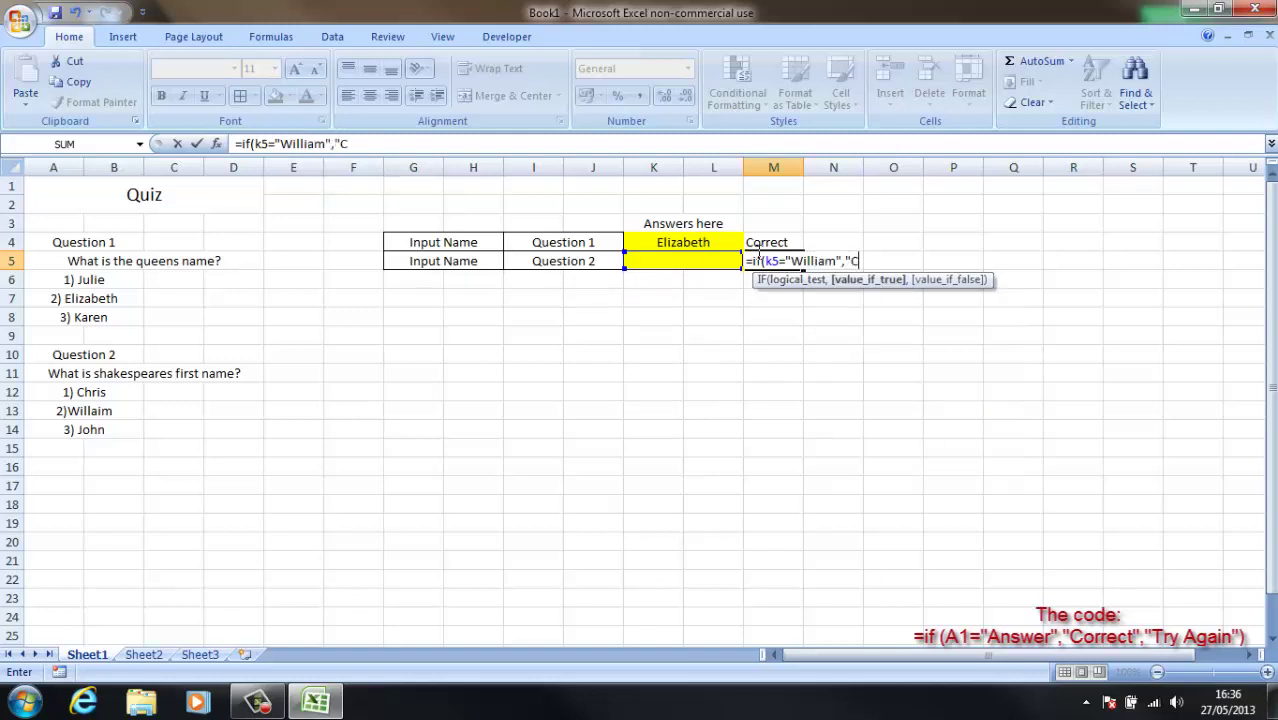
text(orrect","TryA)
key(BackSpace)
text(Again")
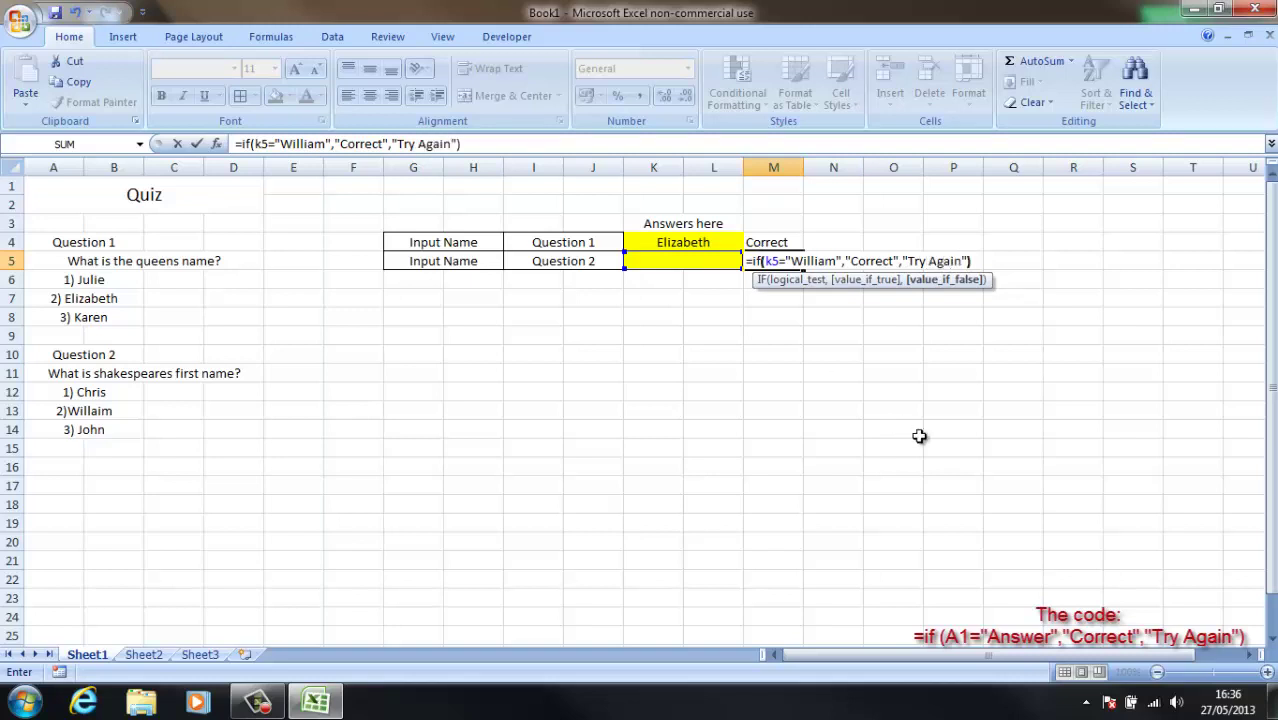
text())
key(Return)
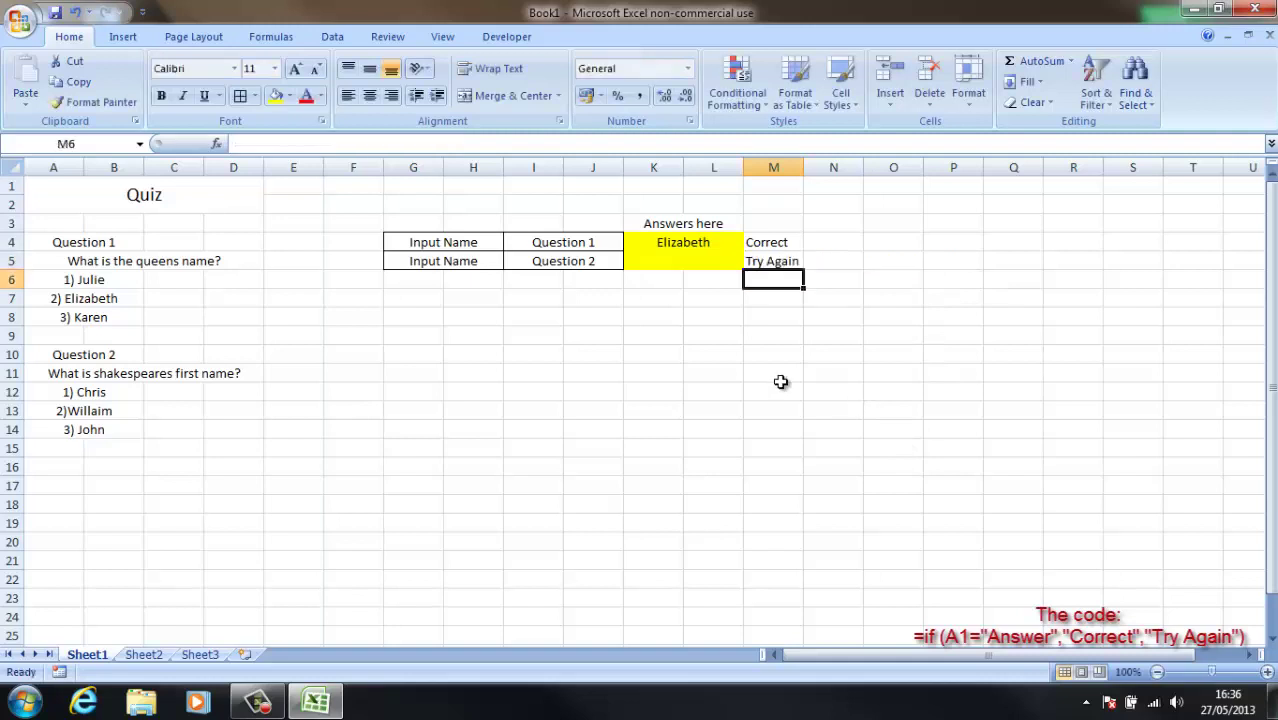
- Test the Question 2 check by entering the wrong answers "Chris" and "John" in the yellow cell K5
click(645, 263)
text(Chris)
key(Return)
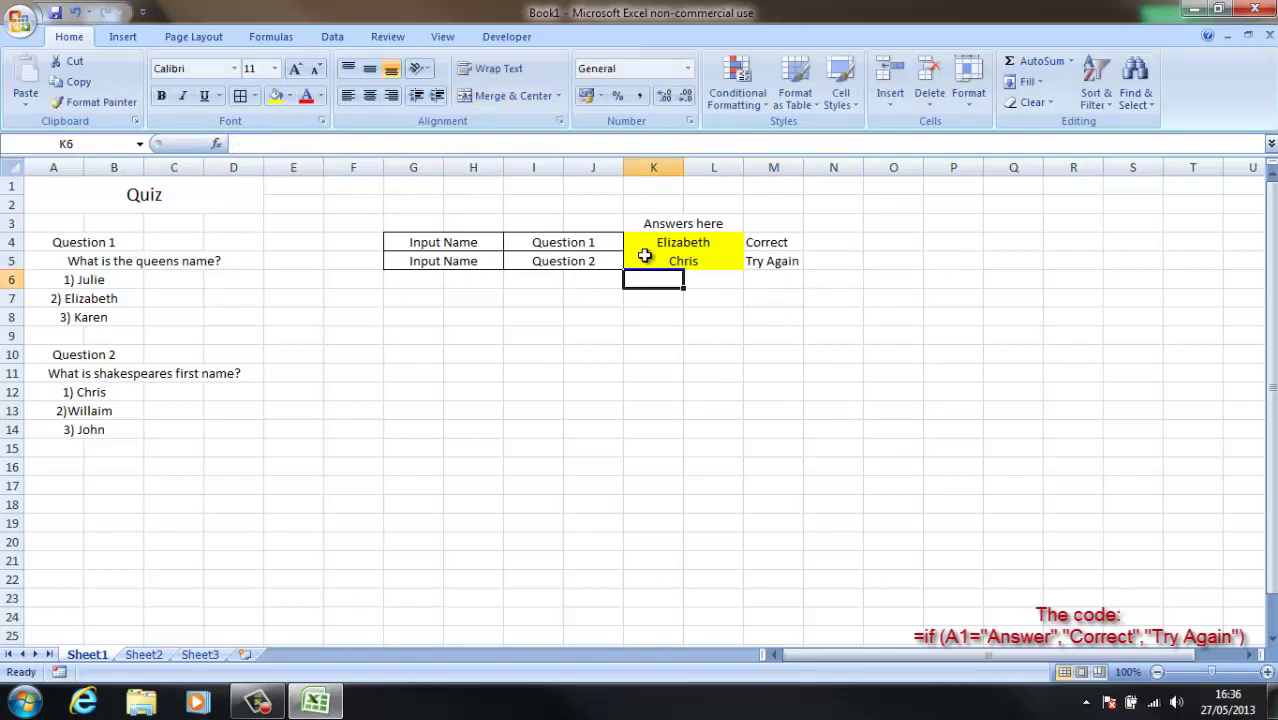
click(701, 259)
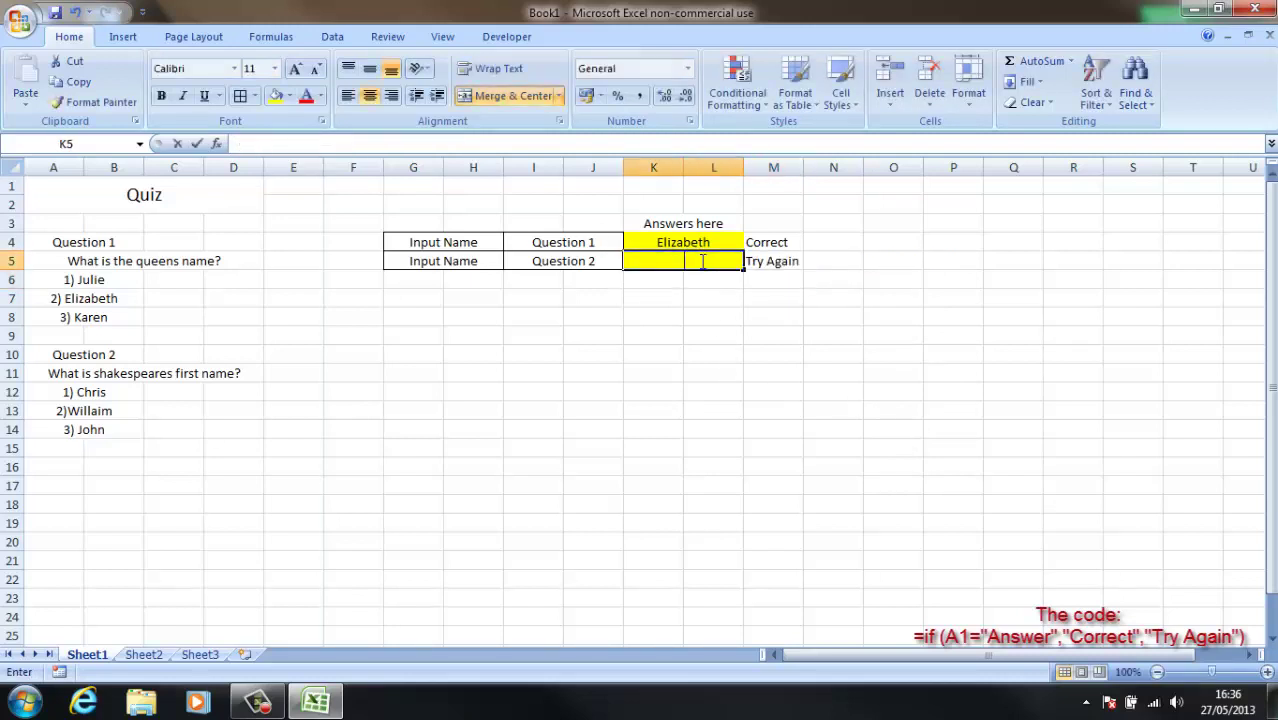
text(John)
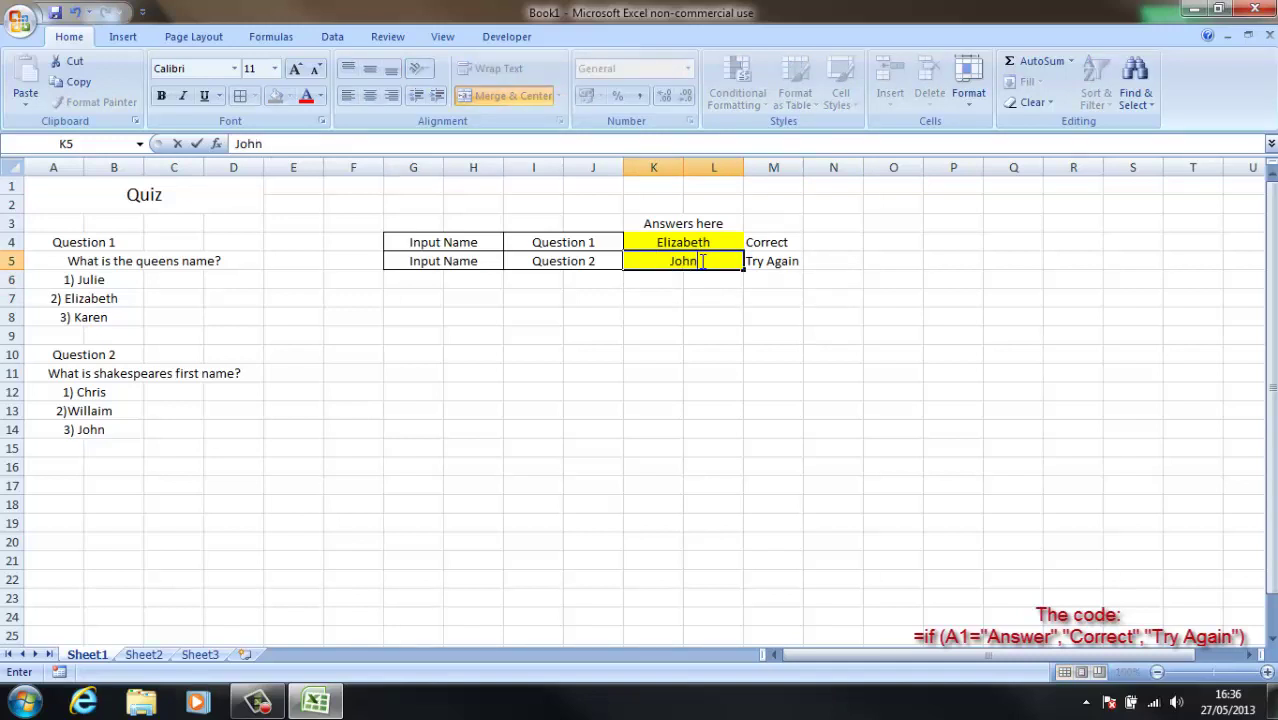
key(Return)
- Enter the correct answer "William" in the yellow Question 2 answer cell K5
click(701, 261)
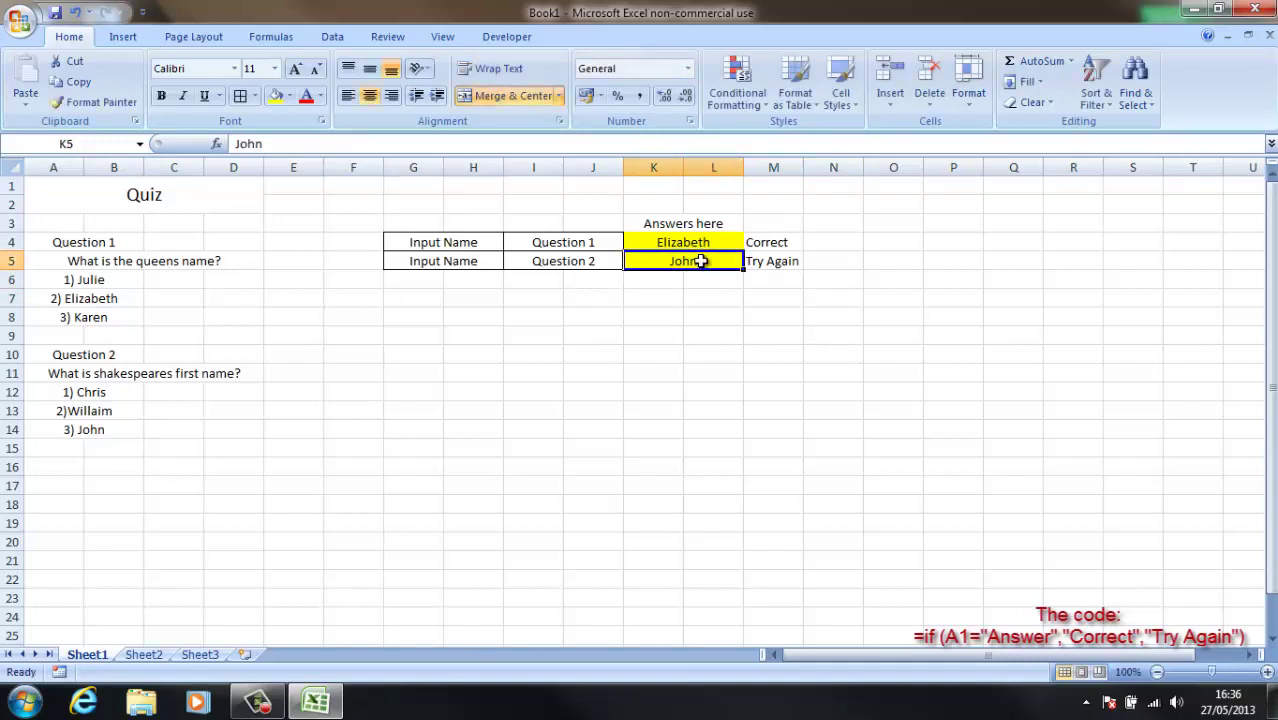
key(BackSpace)
text(William)
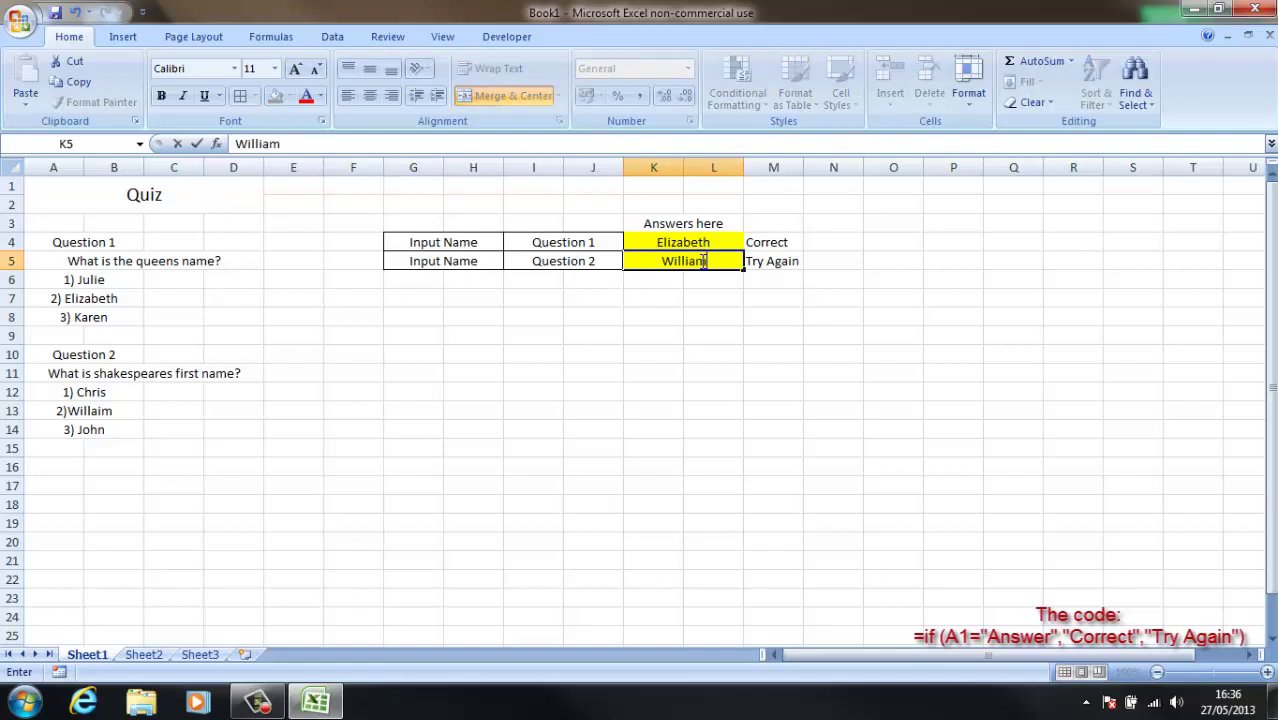
key(Return)
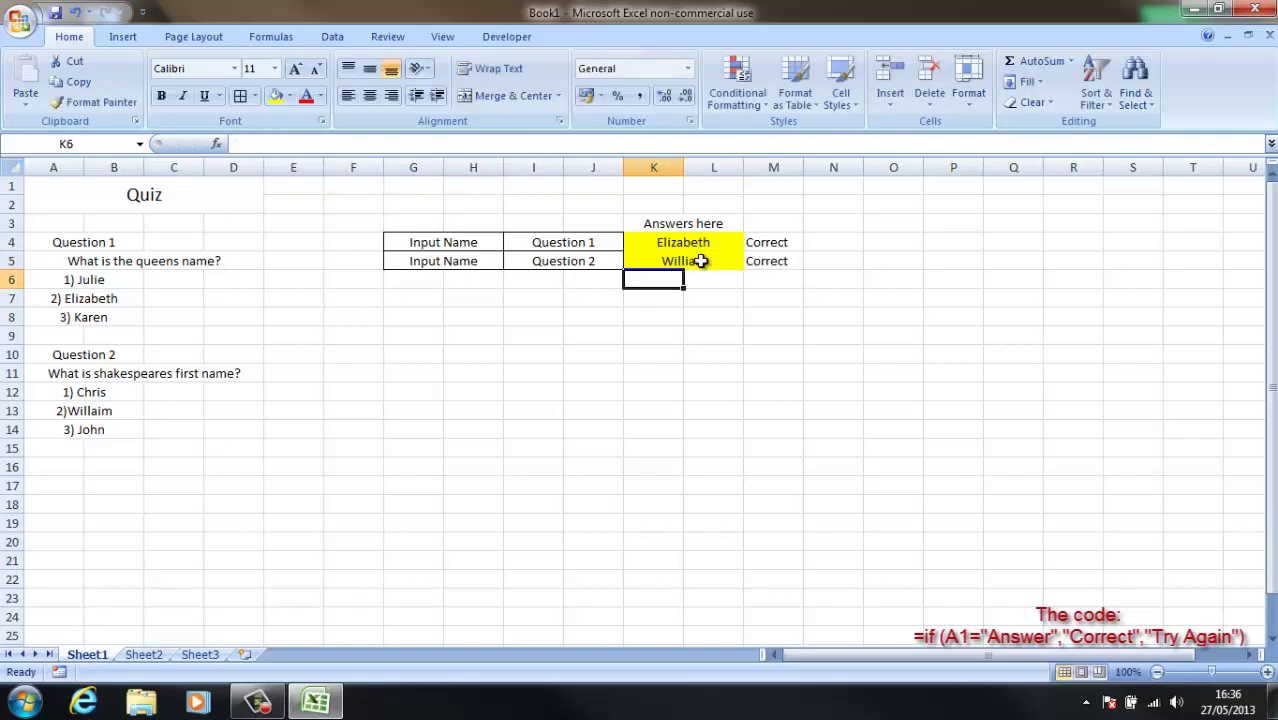